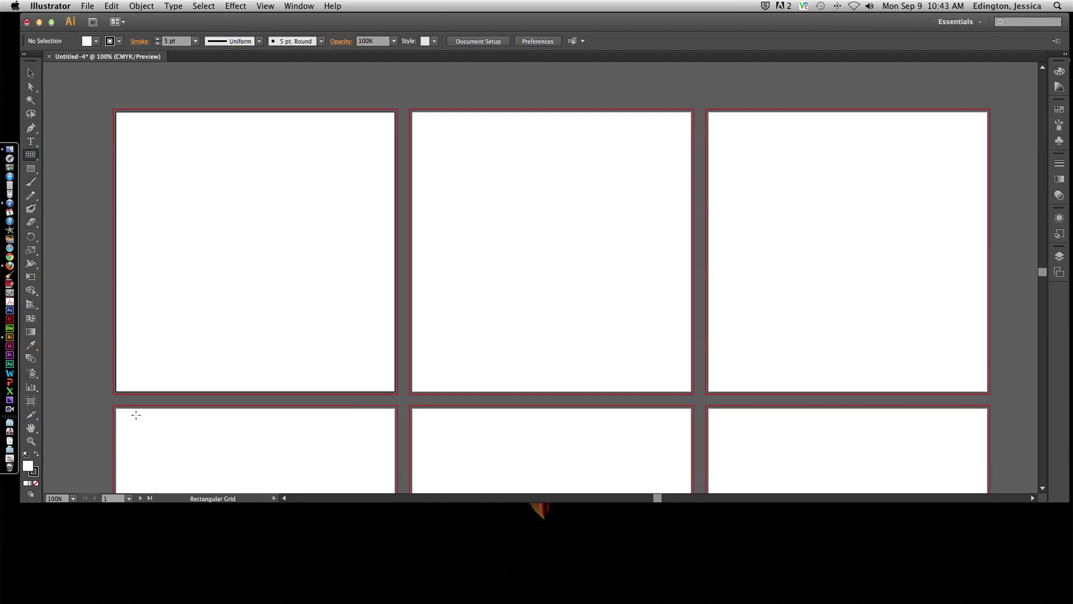
Tear off the Rectangle tool's shape flyout and move the panel to the top.
click(33, 171)
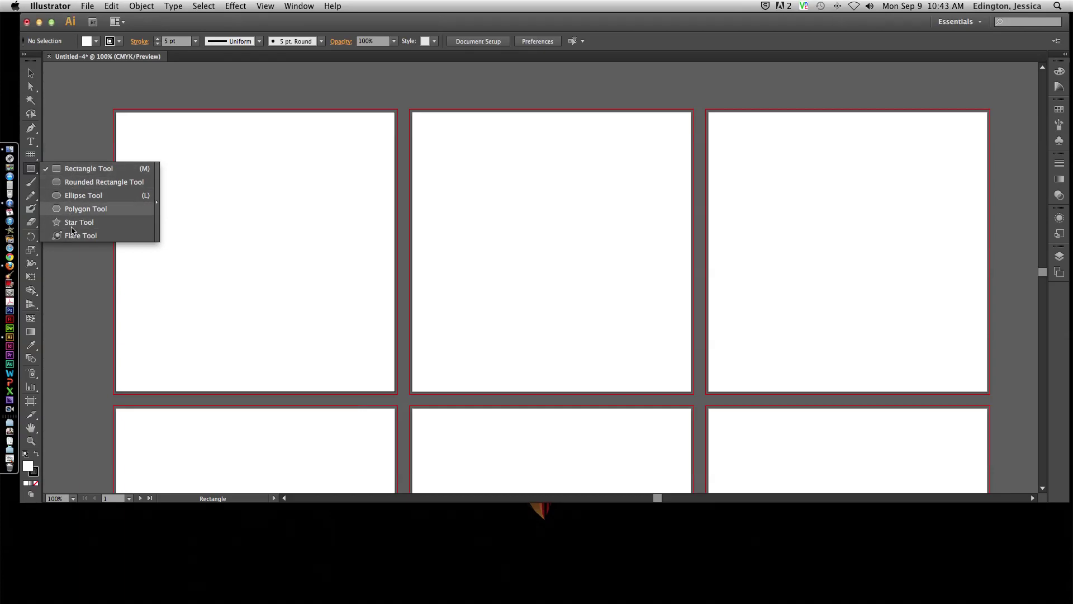
click(156, 206)
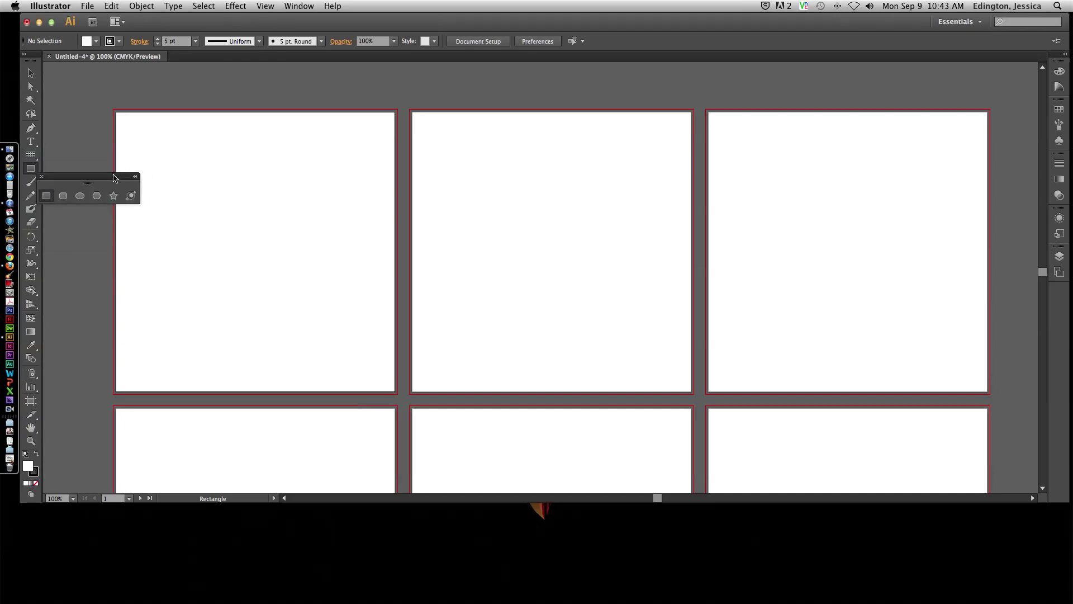
drag(114, 177, 402, 77)
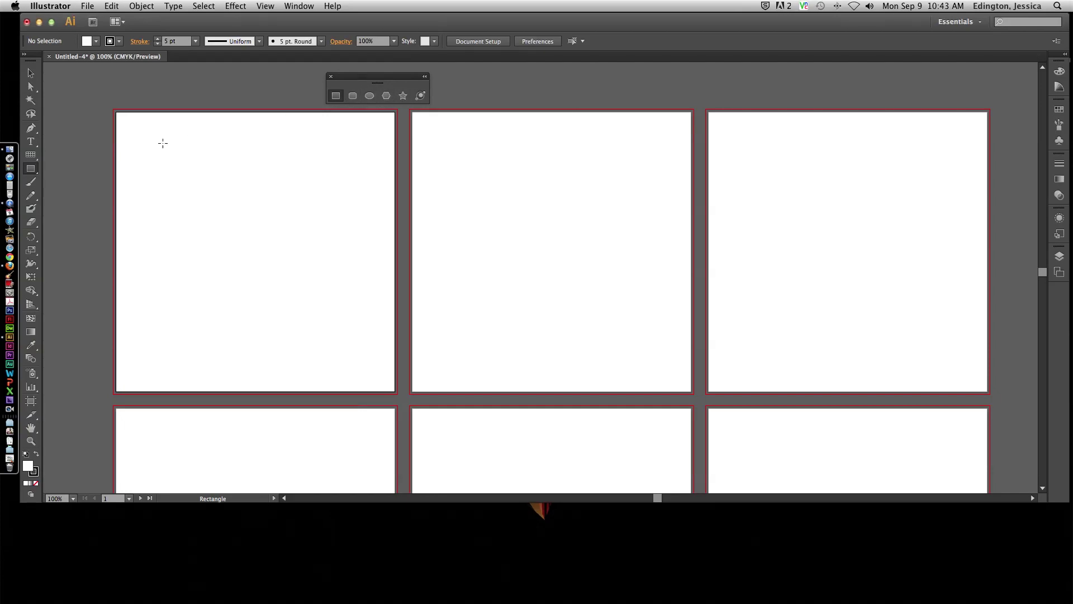
Tear off the line, arc, spiral and grid tools flyout and place it beside the shapes panel.
click(31, 155)
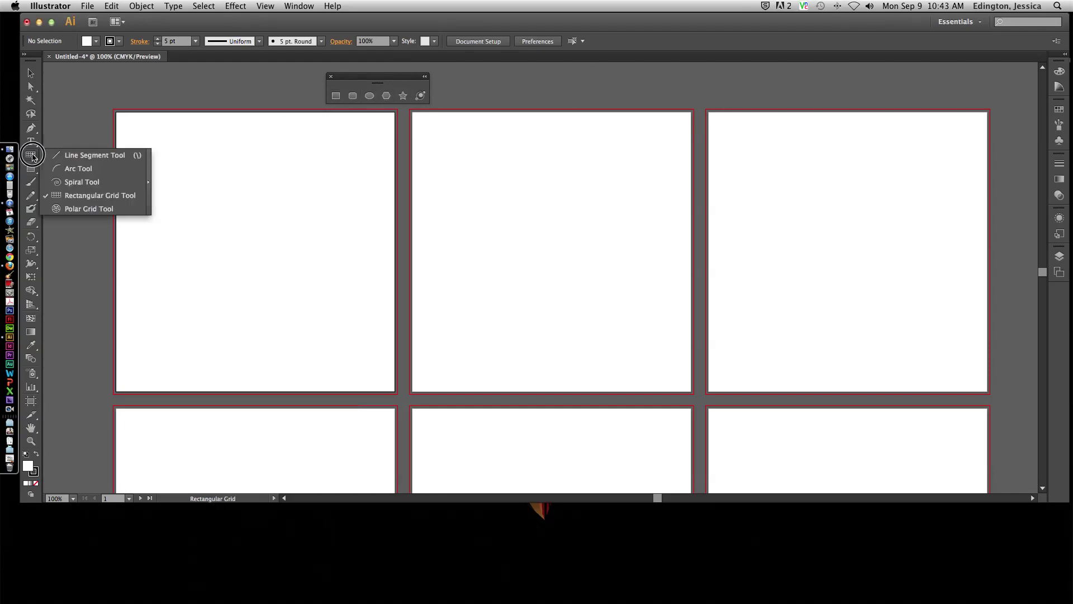
click(148, 172)
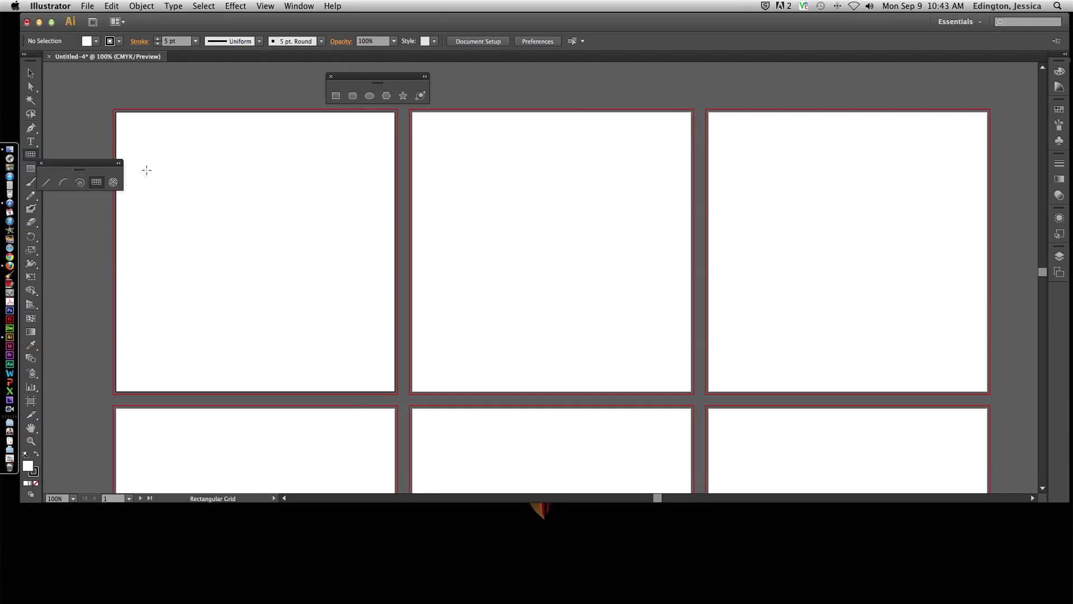
drag(97, 169, 509, 80)
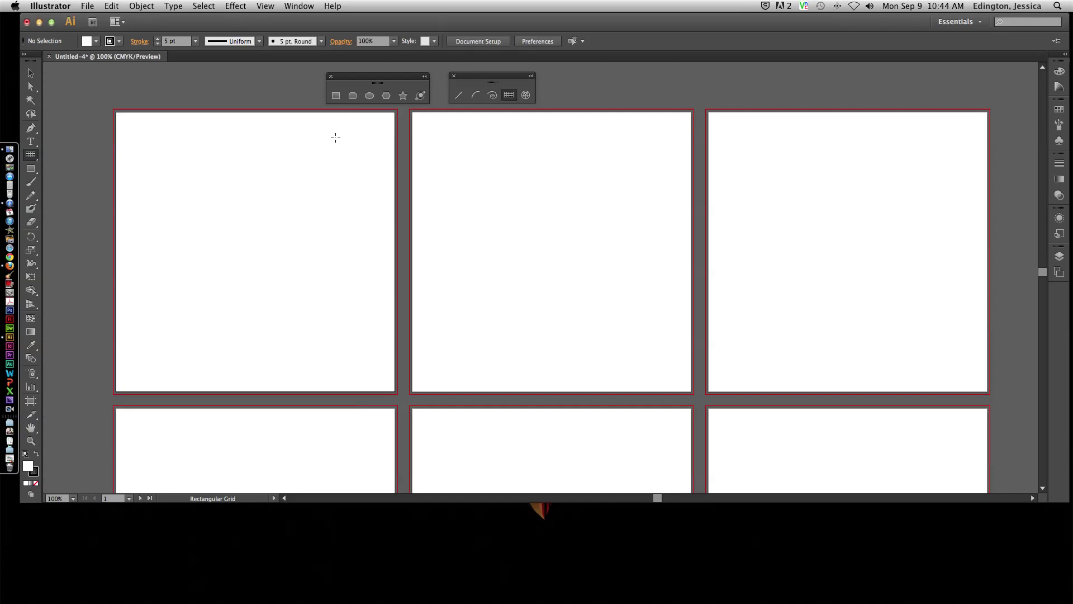
Draw an ellipse in the upper left, then create a 200 by 200 px circle.
click(369, 97)
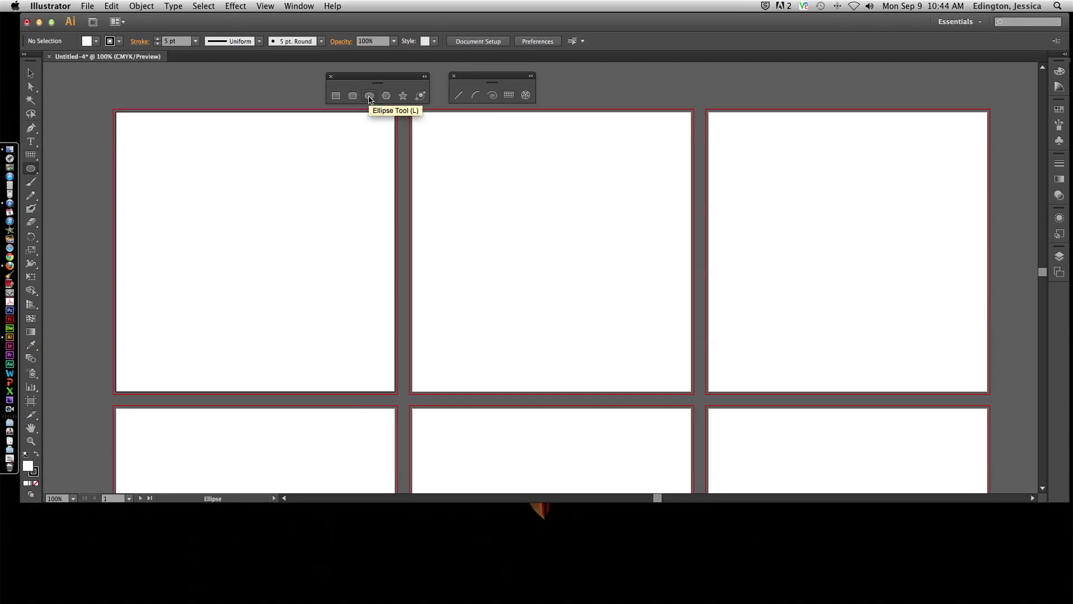
mouse_move(137, 130)
mouse_down()
mouse_move(233, 225)
mouse_move(220, 287)
mouse_move(203, 305)
mouse_move(210, 190)
mouse_move(310, 156)
mouse_move(197, 292)
mouse_move(293, 402)
mouse_move(161, 249)
mouse_move(240, 215)
mouse_move(291, 237)
mouse_up()
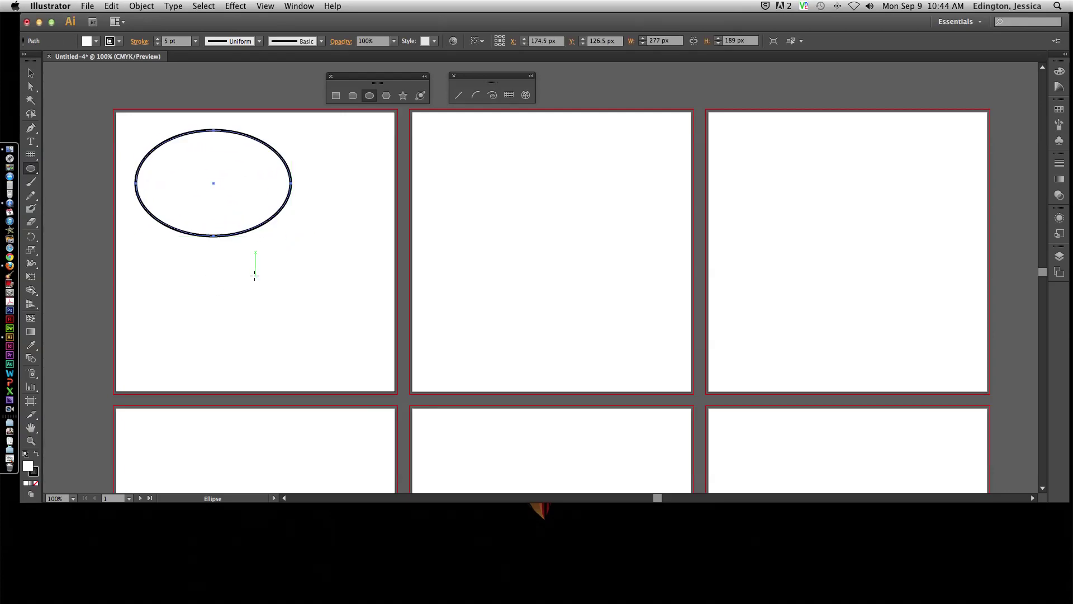
click(254, 274)
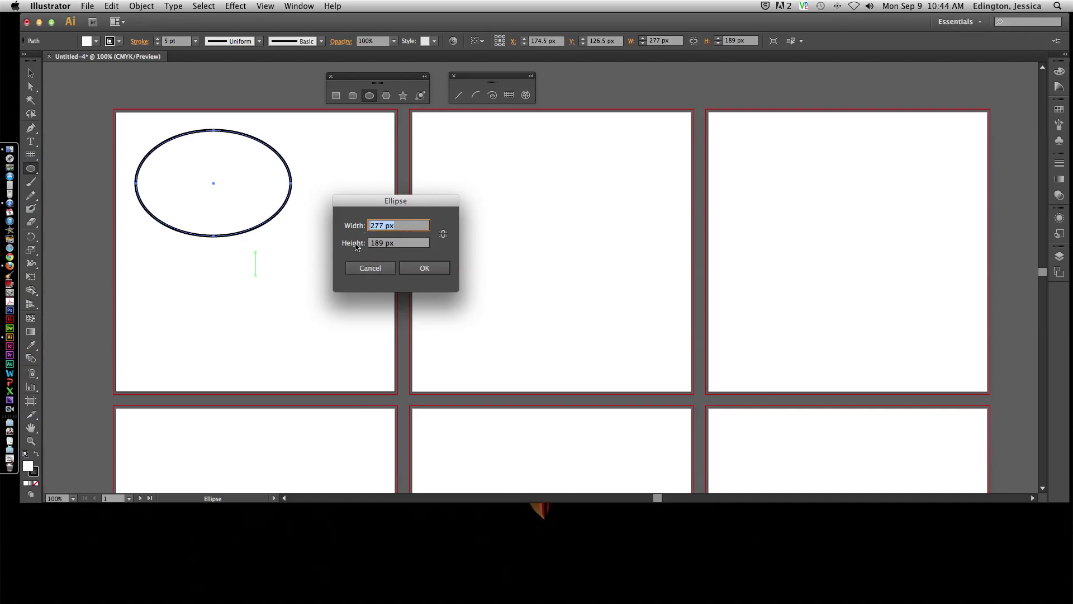
double_click(382, 225)
text(200)
key(Tab)
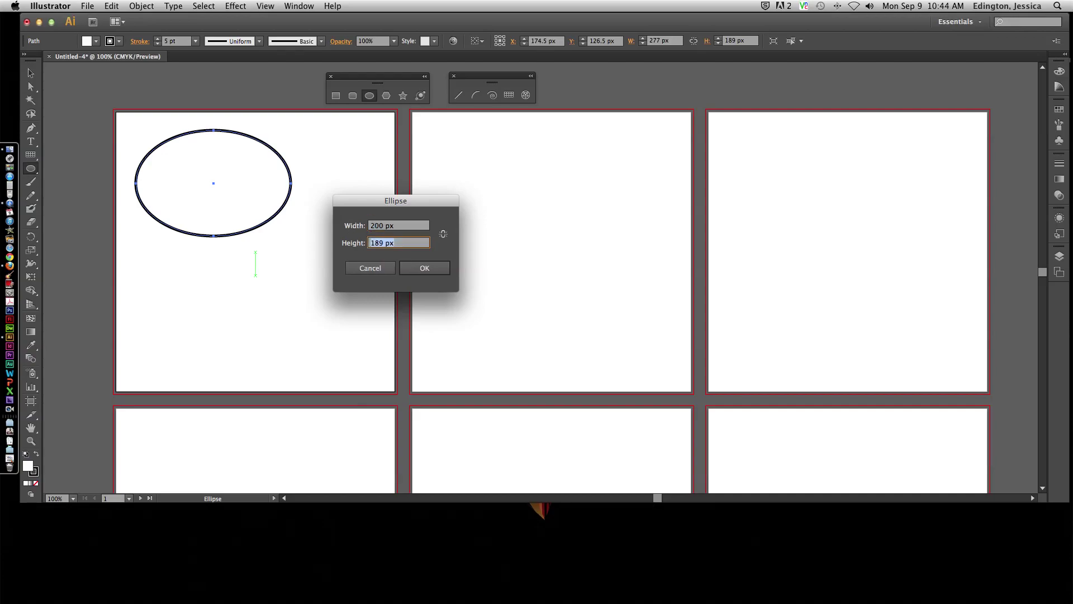
text(200)
click(423, 268)
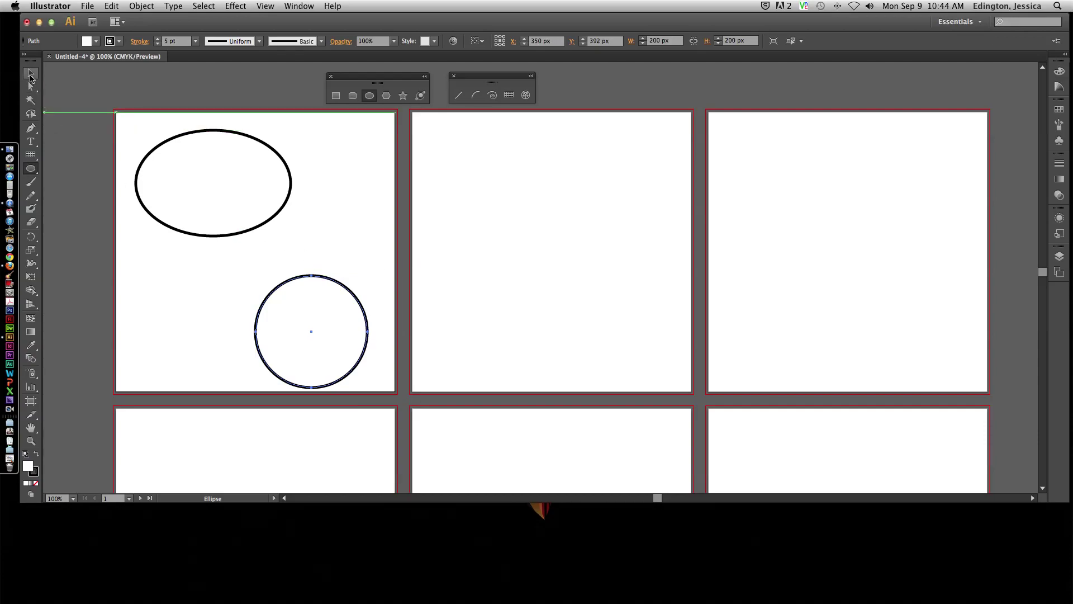
Move the circle up and left on the first artboard, then deselect it.
click(31, 73)
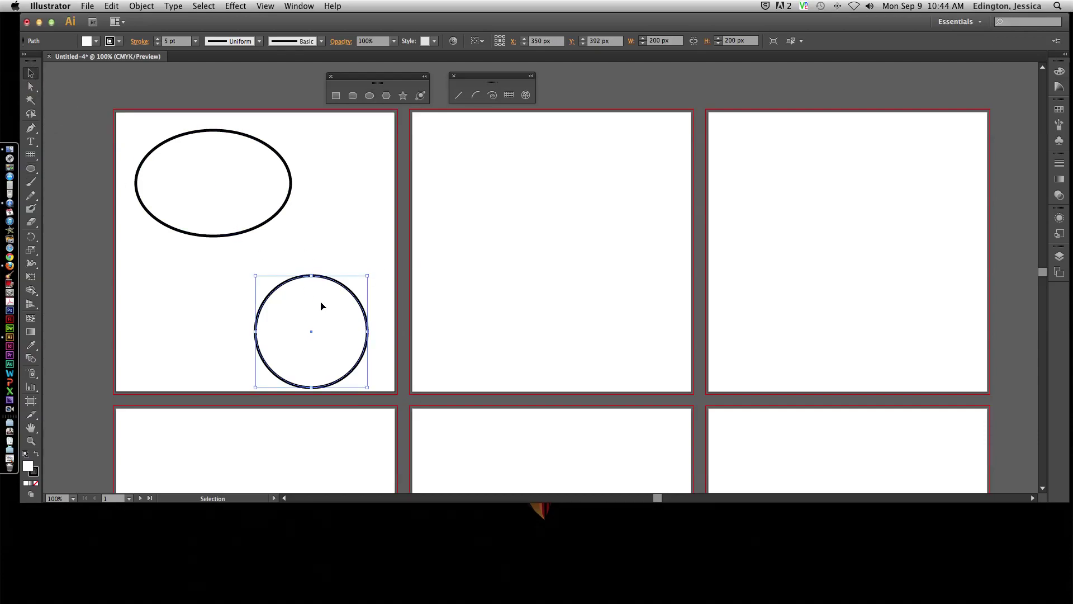
drag(323, 304, 311, 281)
click(210, 339)
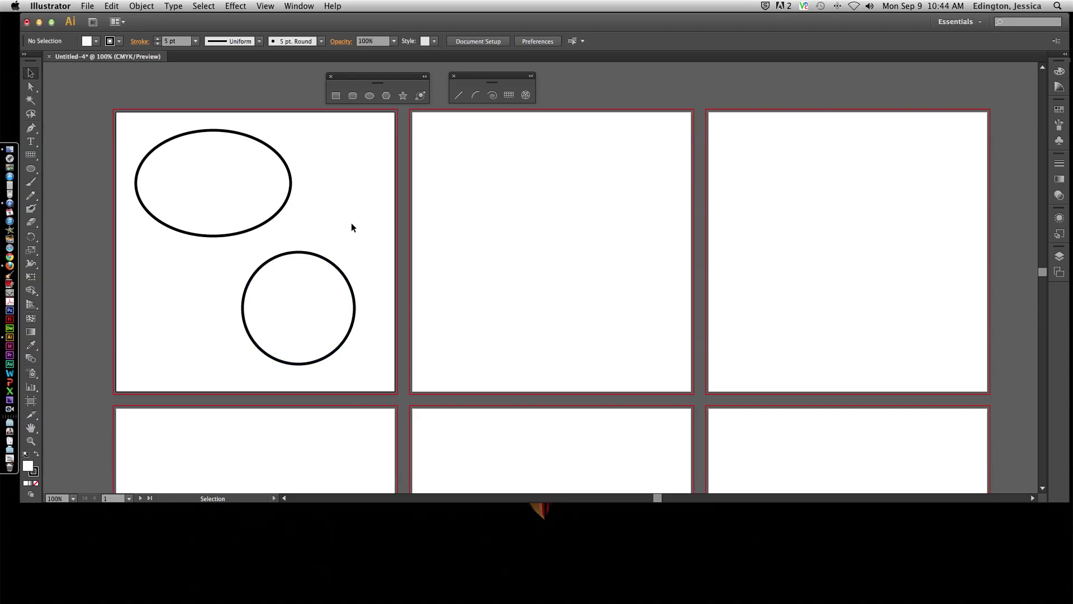
Shift-drag a 300 by 300 px square in the second artboard's upper left.
click(335, 96)
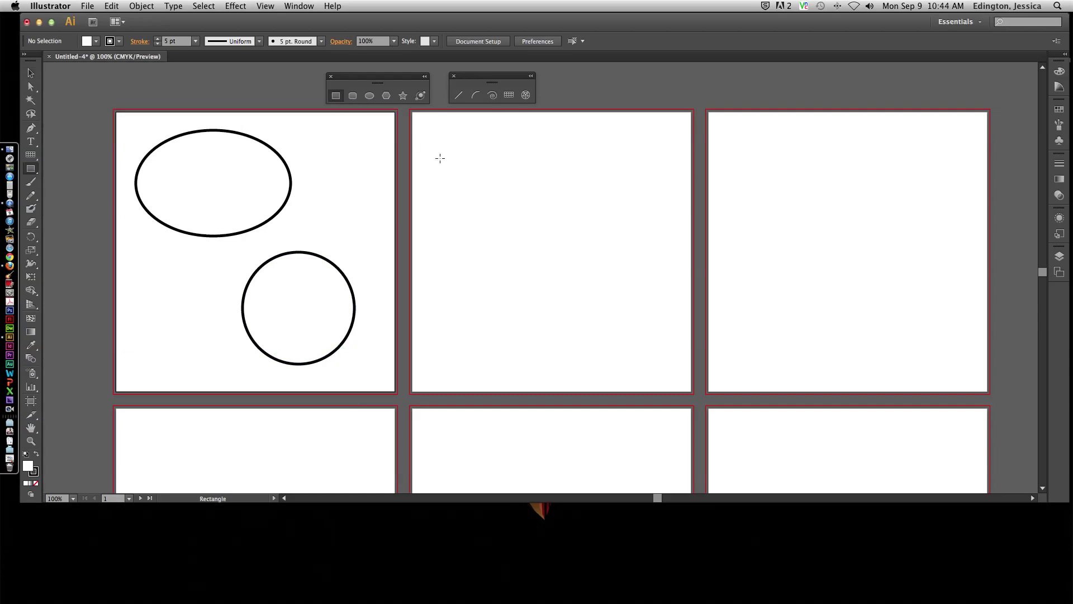
drag(428, 131, 605, 311)
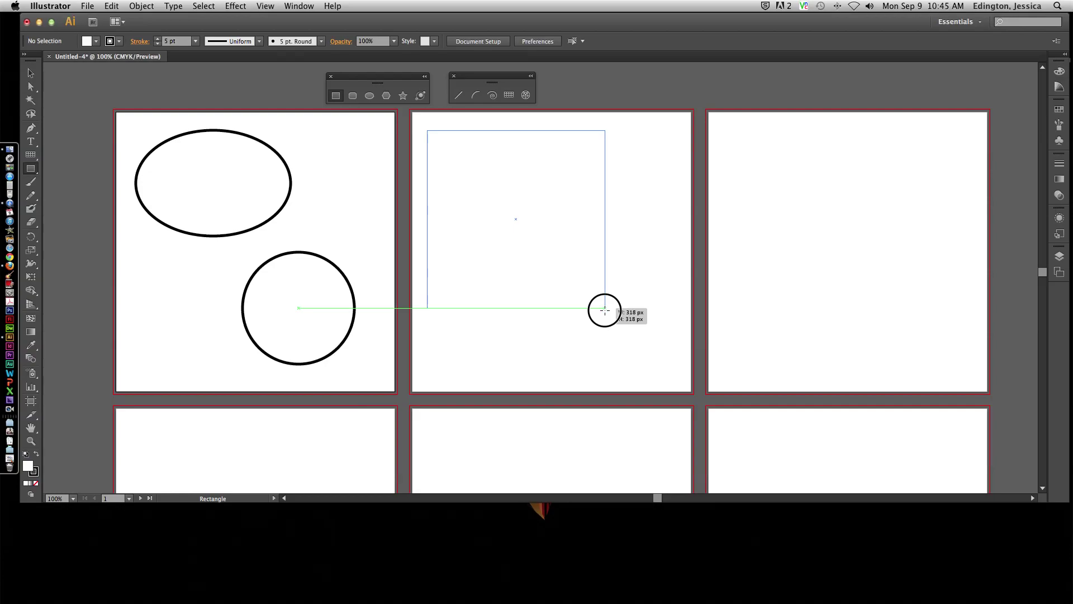
drag(605, 311, 663, 177)
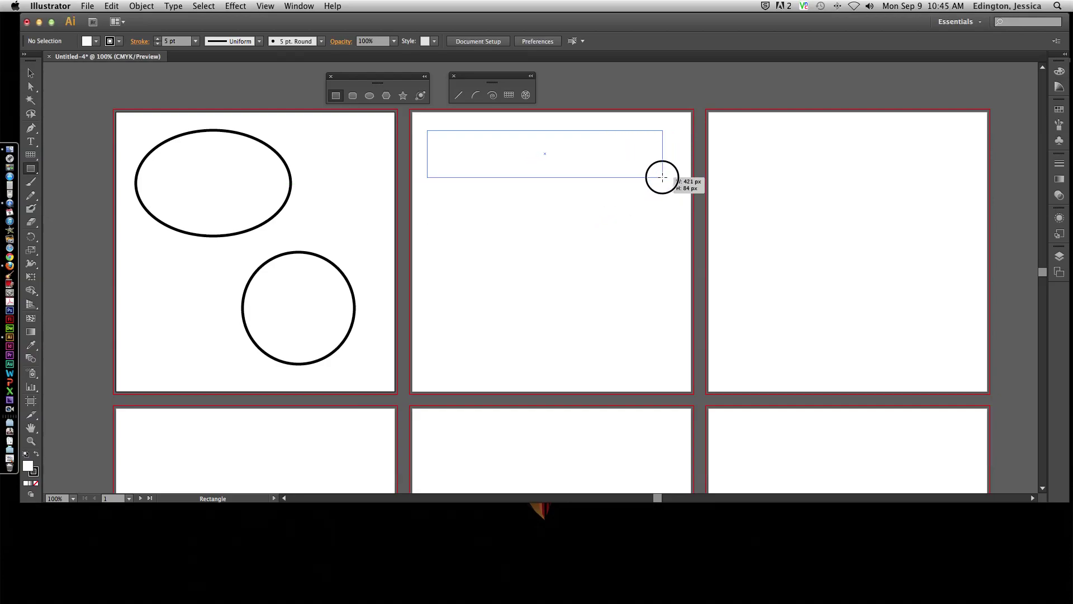
key(shift)
drag(662, 177, 594, 298)
key(shift)
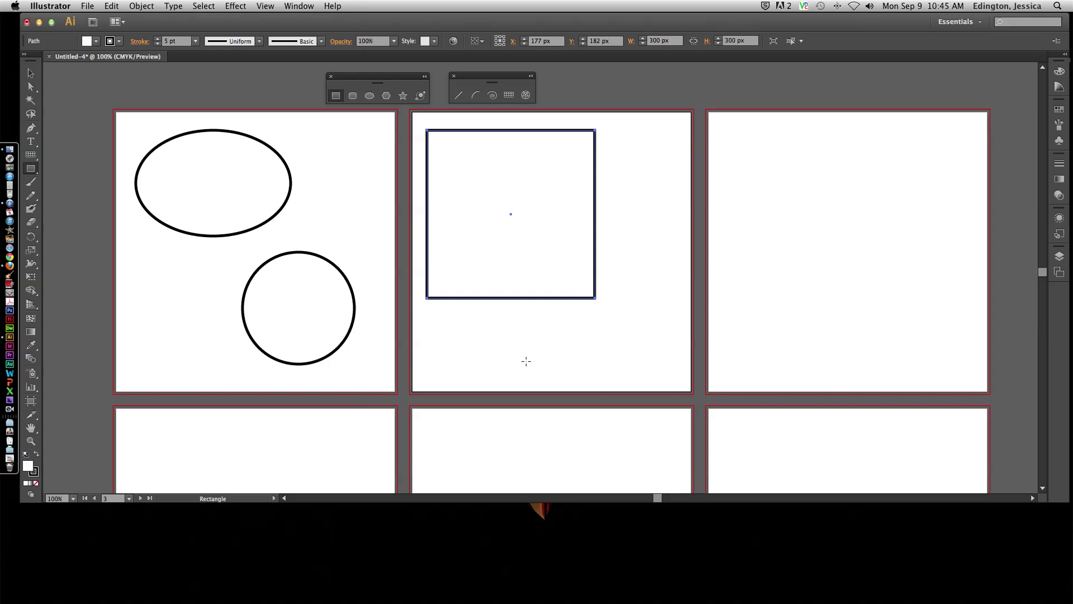
Draw a rounded rectangle from its centre below the square, then undo it.
click(353, 97)
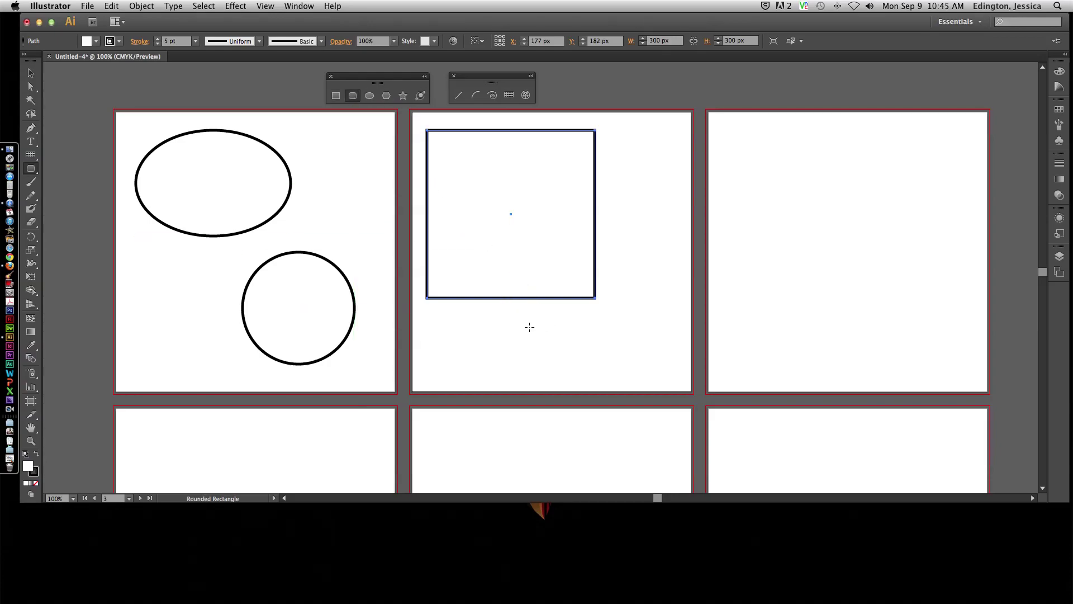
drag(473, 308, 643, 371)
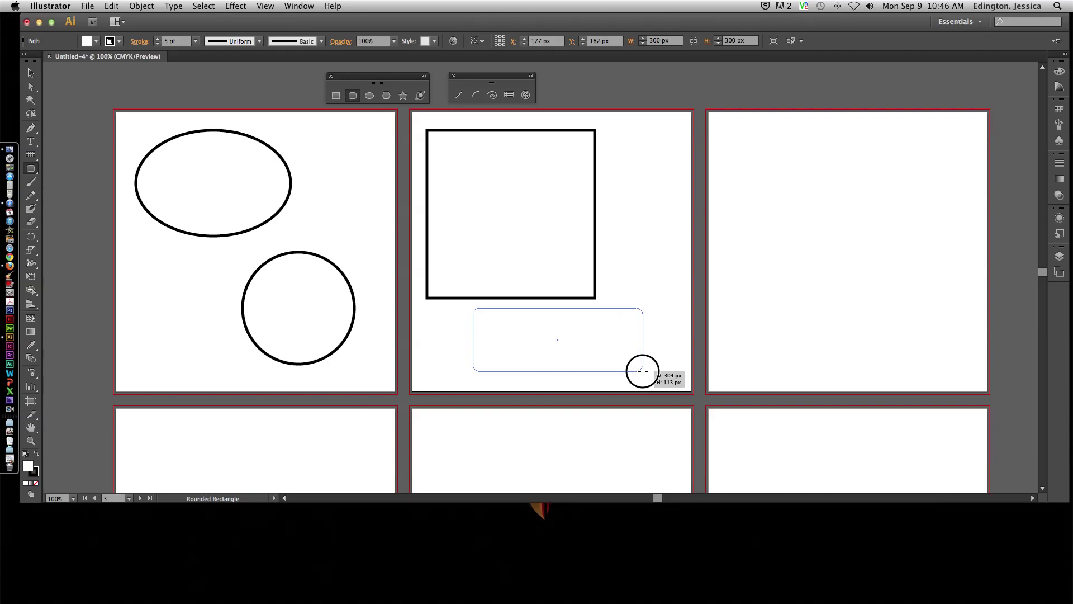
key(alt)
mouse_move(642, 371)
mouse_down()
mouse_move(525, 338)
mouse_move(484, 313)
mouse_move(496, 328)
mouse_move(589, 357)
mouse_move(503, 319)
mouse_move(604, 380)
mouse_move(484, 312)
mouse_move(529, 335)
mouse_move(518, 340)
mouse_move(498, 323)
mouse_move(521, 334)
mouse_move(506, 311)
mouse_move(535, 347)
mouse_move(540, 339)
mouse_move(522, 324)
mouse_move(526, 333)
mouse_up()
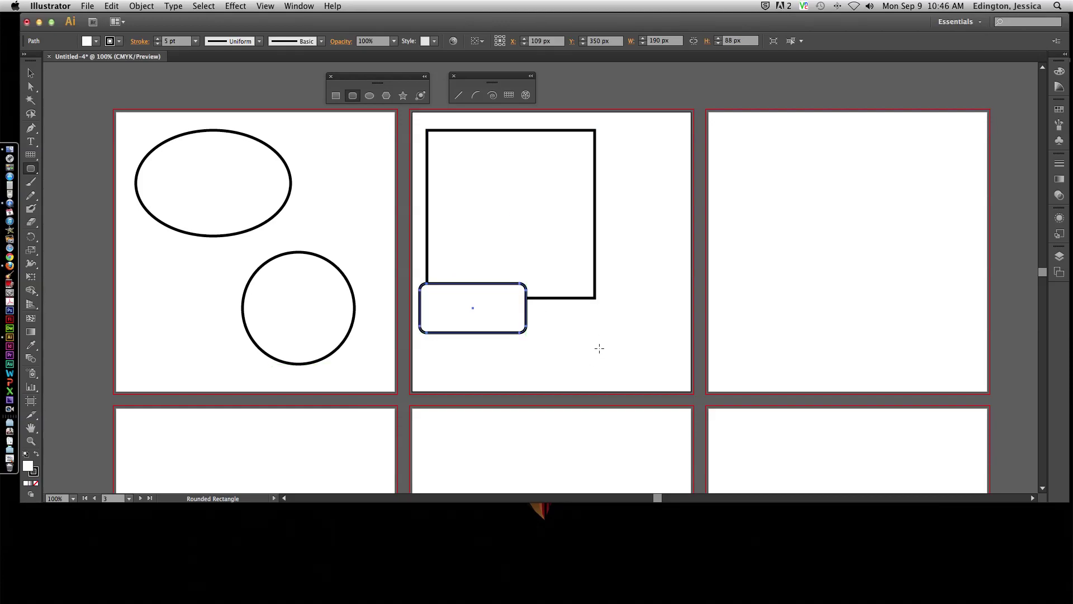
key(super+z)
Redraw the rounded rectangle at 264 by 100 px beneath the square and deselect it.
drag(439, 304, 636, 376)
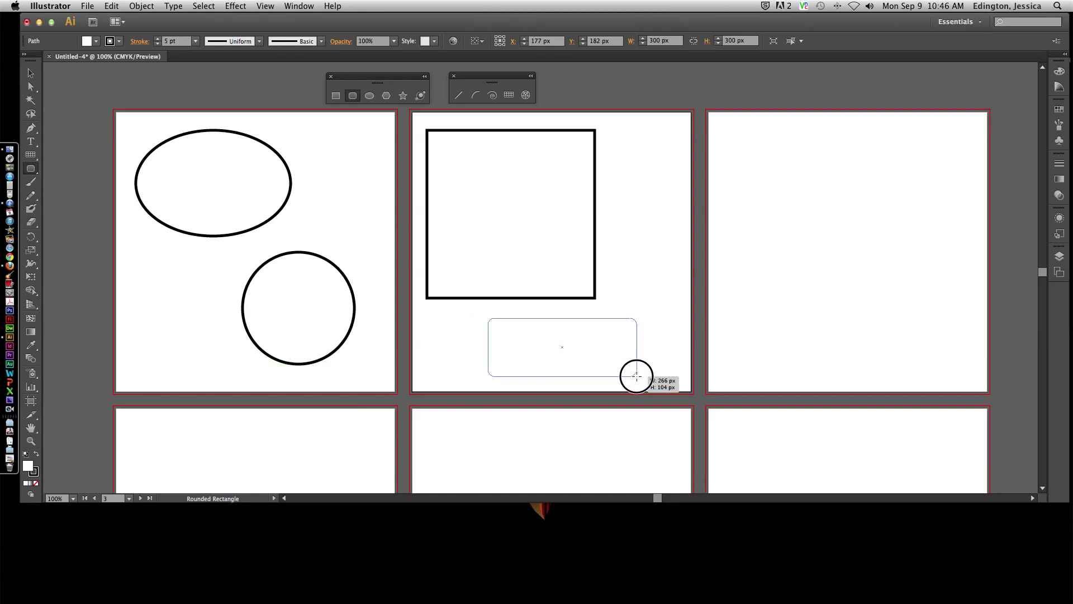
mouse_move(636, 376)
mouse_down()
mouse_move(565, 359)
mouse_move(620, 376)
mouse_move(587, 352)
mouse_move(644, 379)
mouse_move(627, 369)
mouse_move(636, 375)
mouse_up()
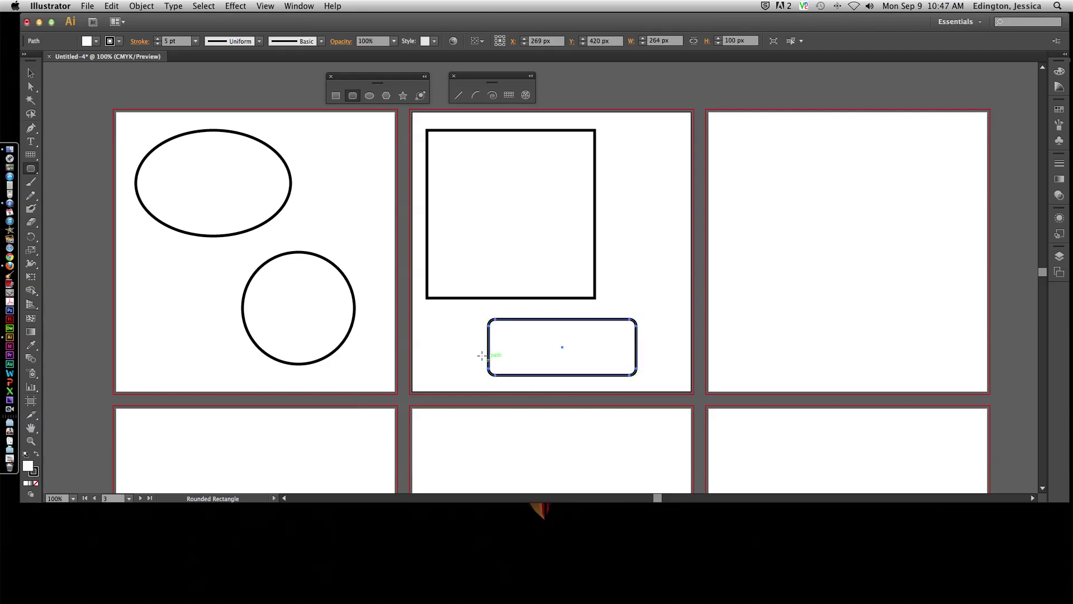
key(v)
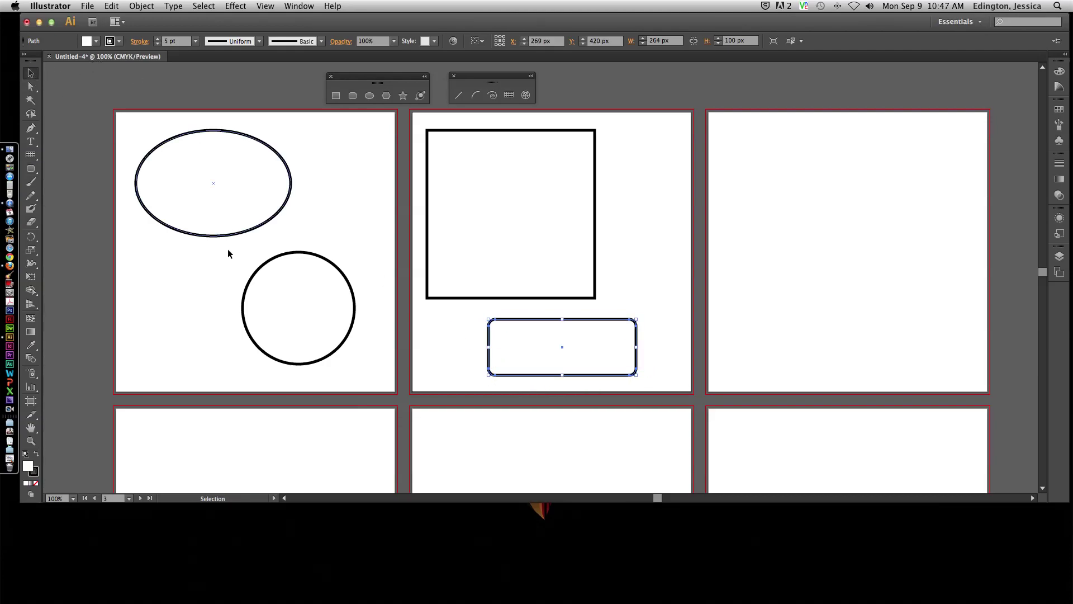
click(472, 368)
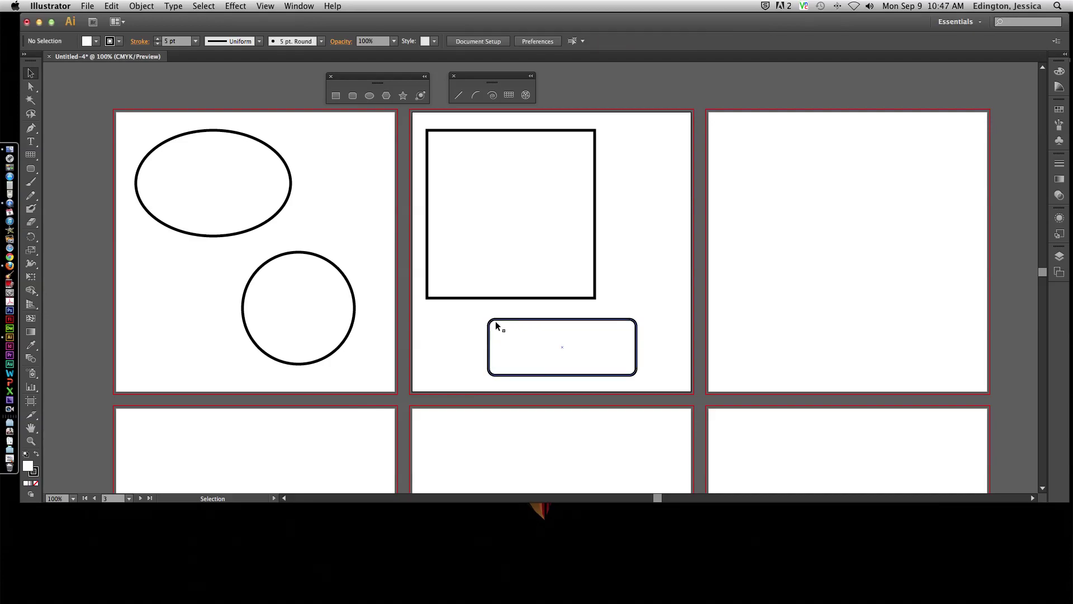
Replace the rounded rectangle with a new 259 by 85 px one below the square.
click(637, 330)
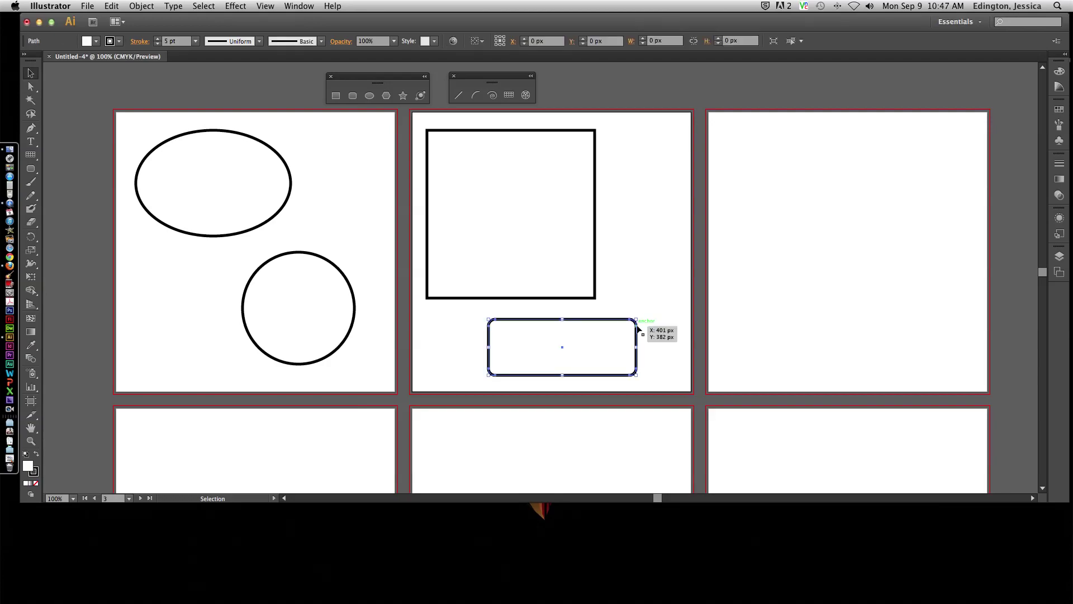
key(Delete)
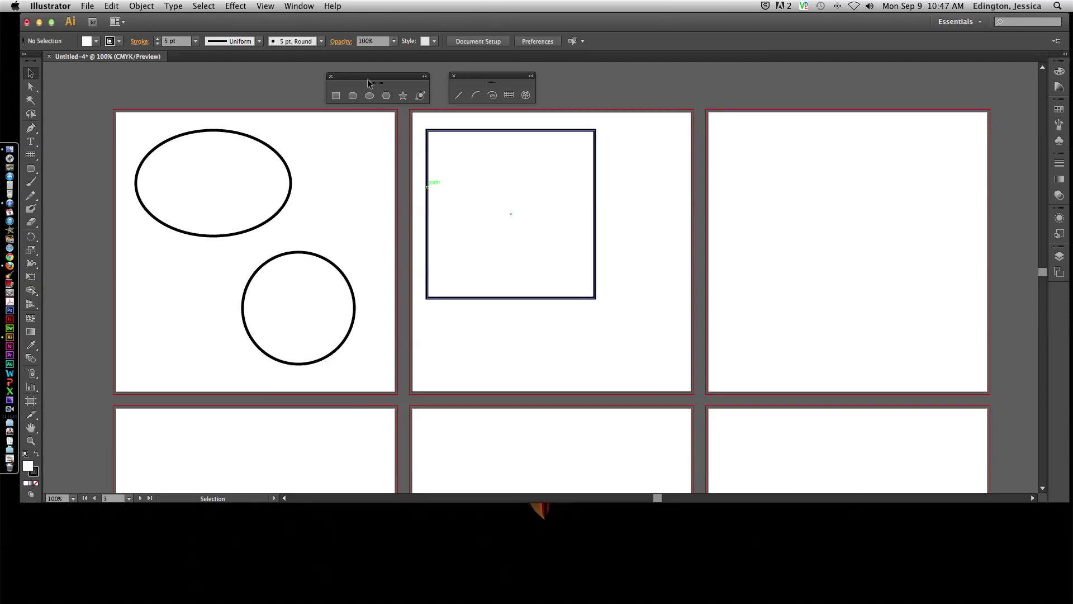
click(352, 96)
drag(510, 330, 655, 378)
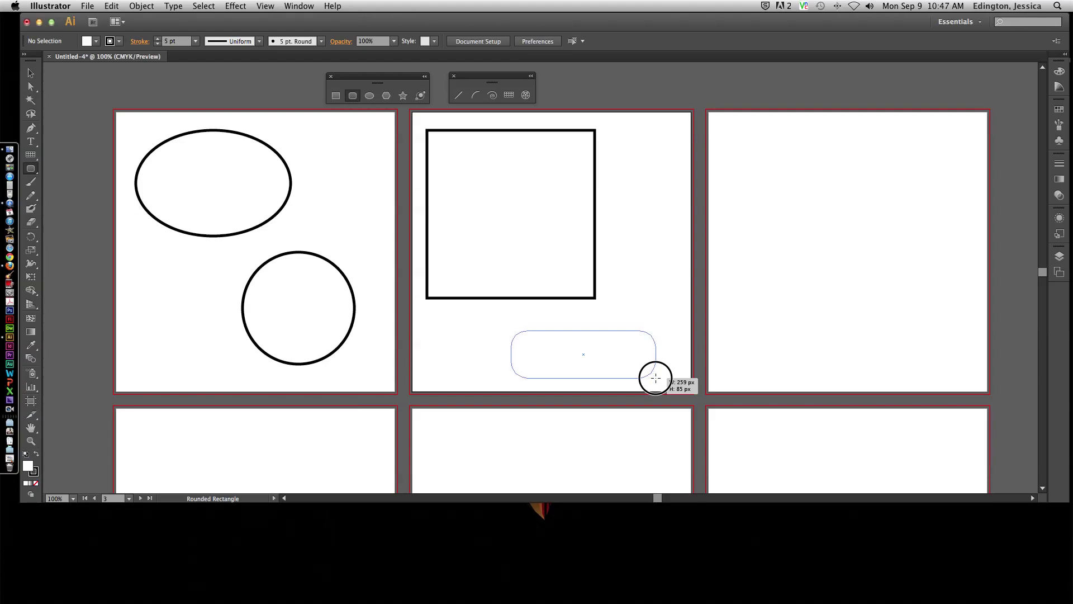
drag(655, 378, 656, 378)
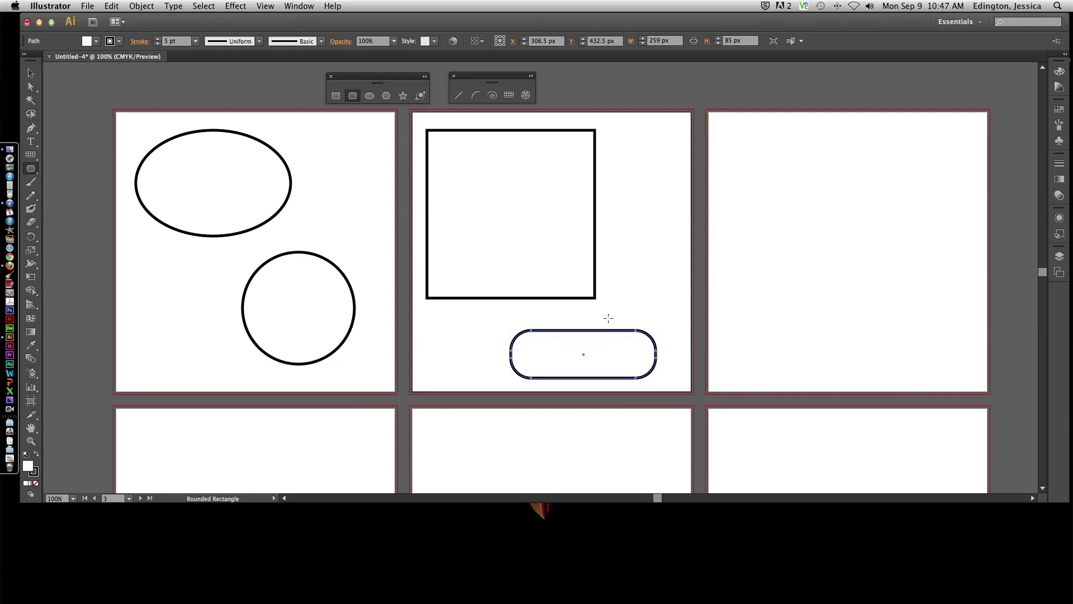
Add a smaller 147 by 106 px rounded rectangle beside the pill shape, then pan toward the third artboard.
drag(421, 315, 506, 373)
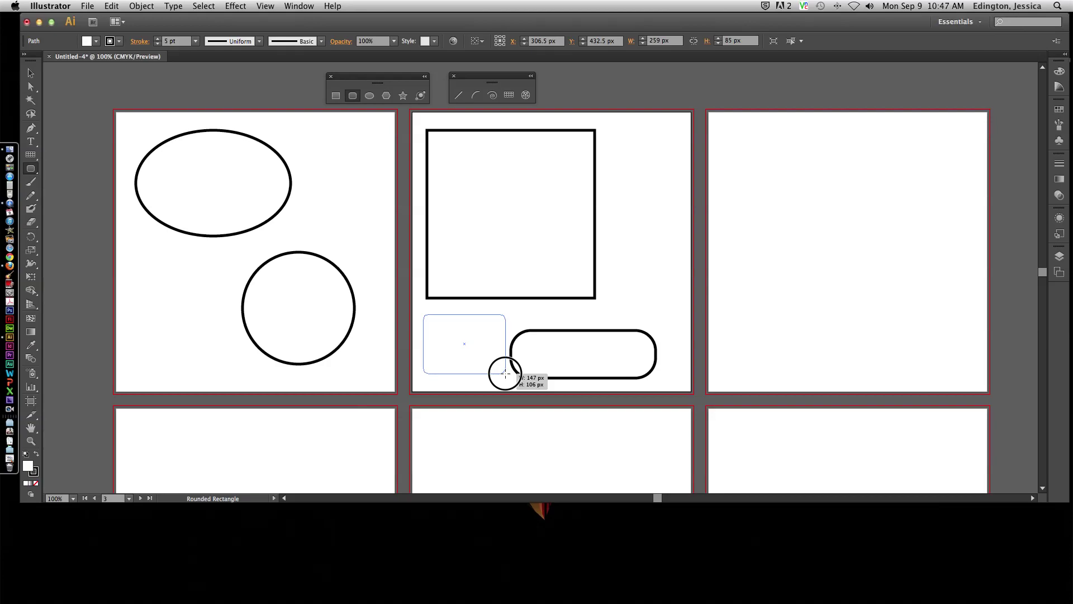
drag(505, 373, 506, 373)
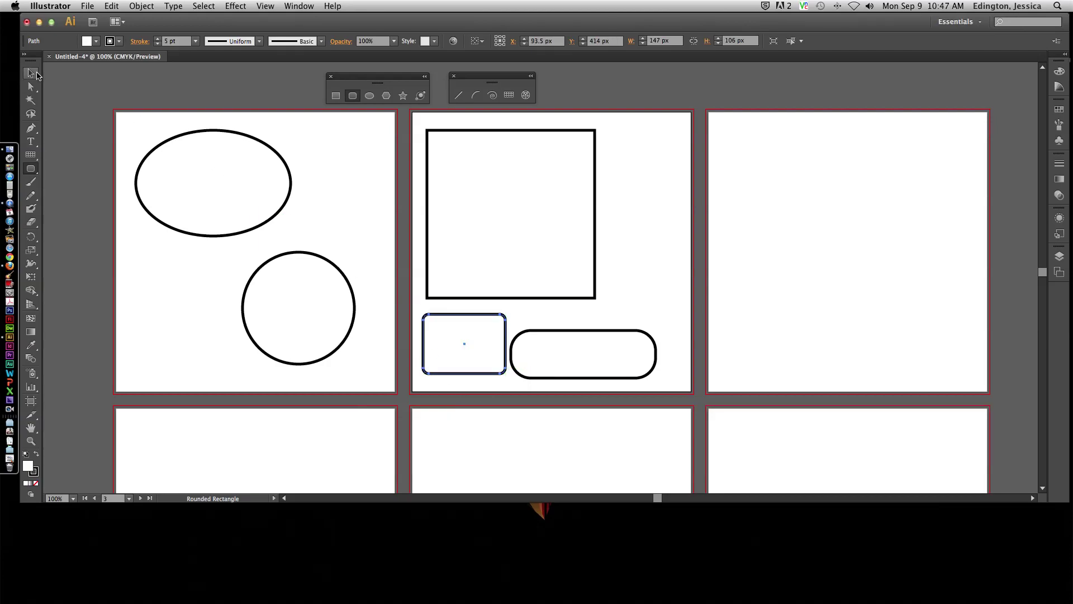
click(35, 73)
click(668, 309)
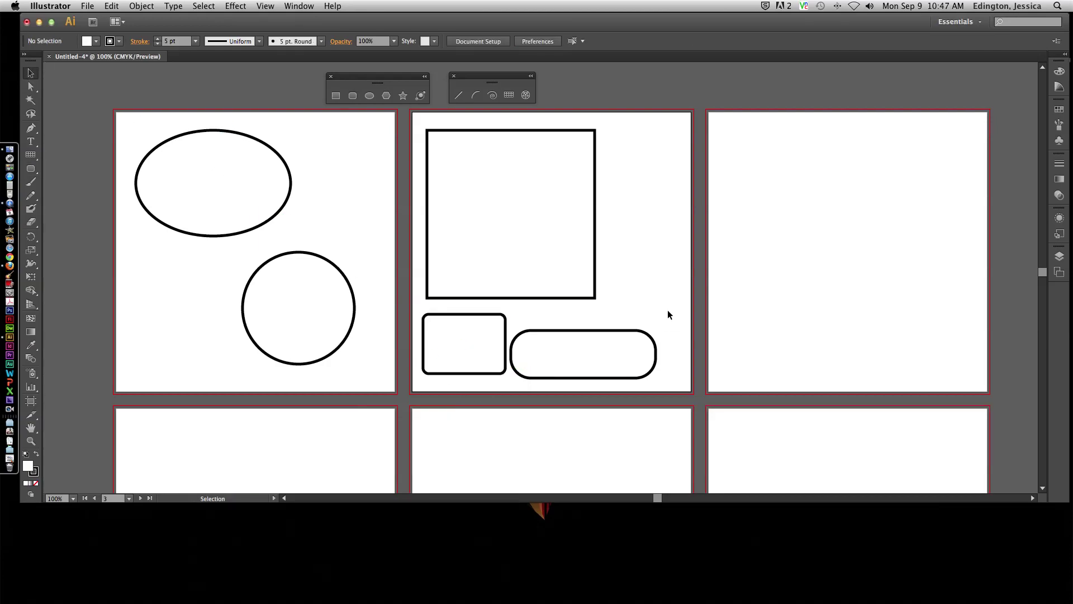
drag(758, 306, 541, 292)
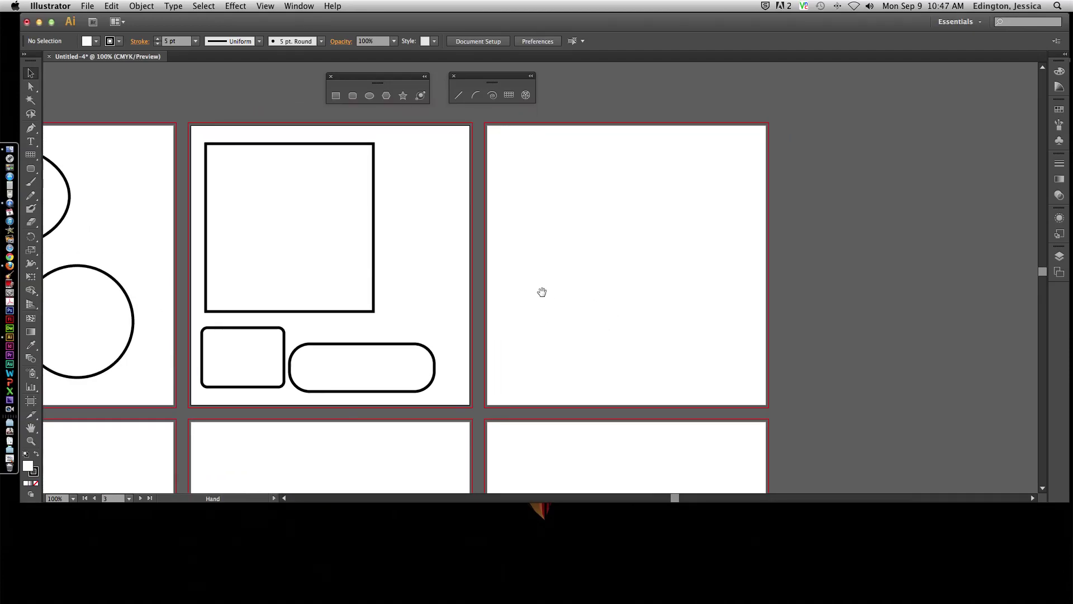
Draw a three-sided 404 by 350 px polygon on the third artboard.
click(387, 99)
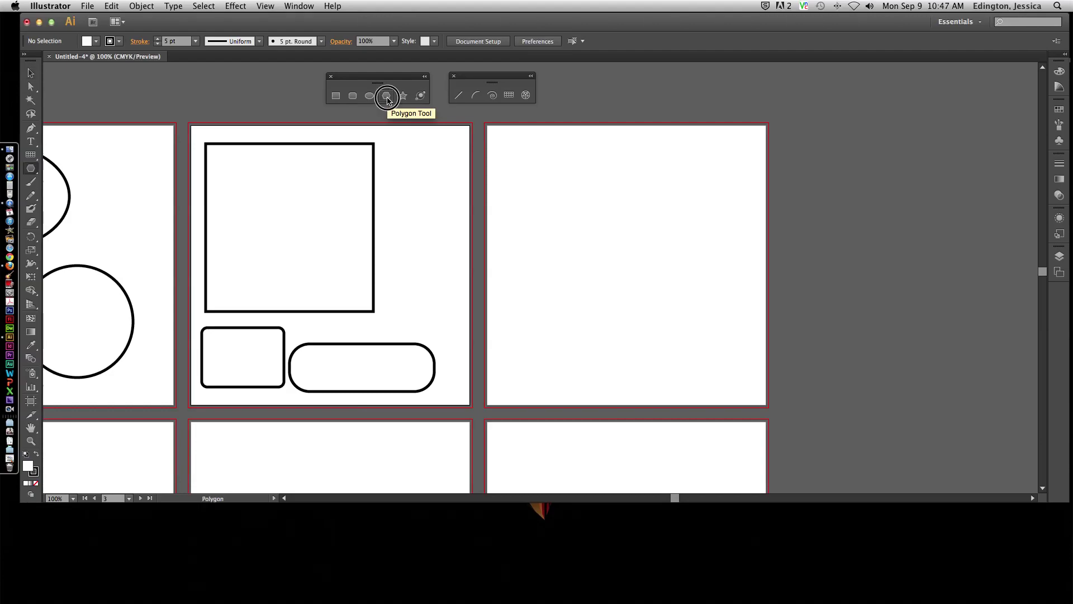
drag(575, 205, 737, 387)
key(Up)
key(Up)
key(Up)
key(Up)
key(Up)
key(Up)
key(Up)
key(Up)
key(Down)
key(Down)
key(Down)
key(Down)
key(Down)
key(Down)
key(Down)
key(Up)
key(Down)
key(Down)
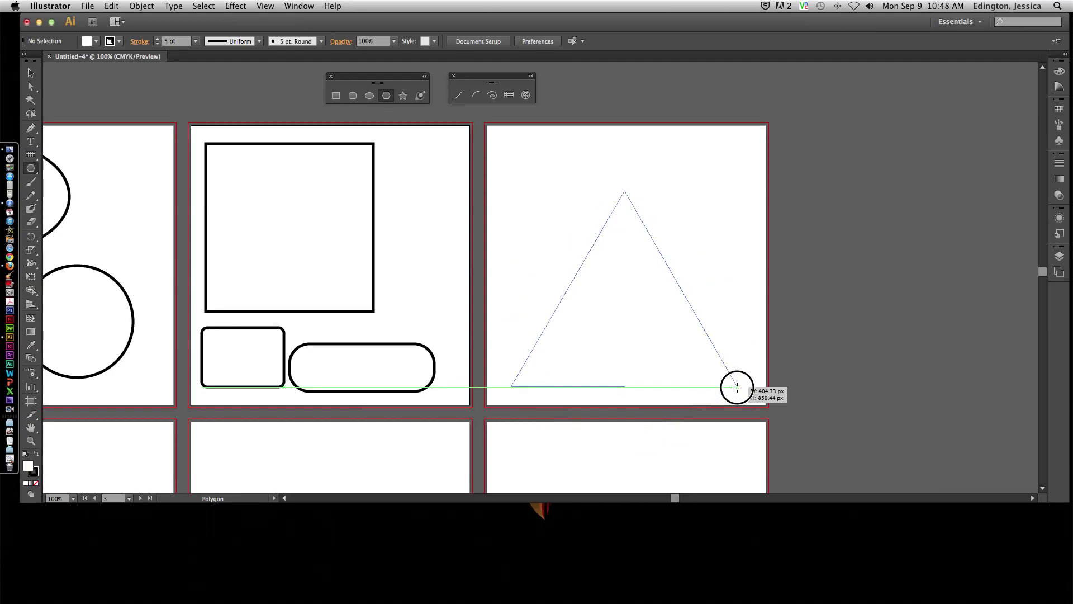
drag(737, 387, 737, 388)
Scroll down to bring the lower row of artboards into view.
scroll(658, 407, down, 1)
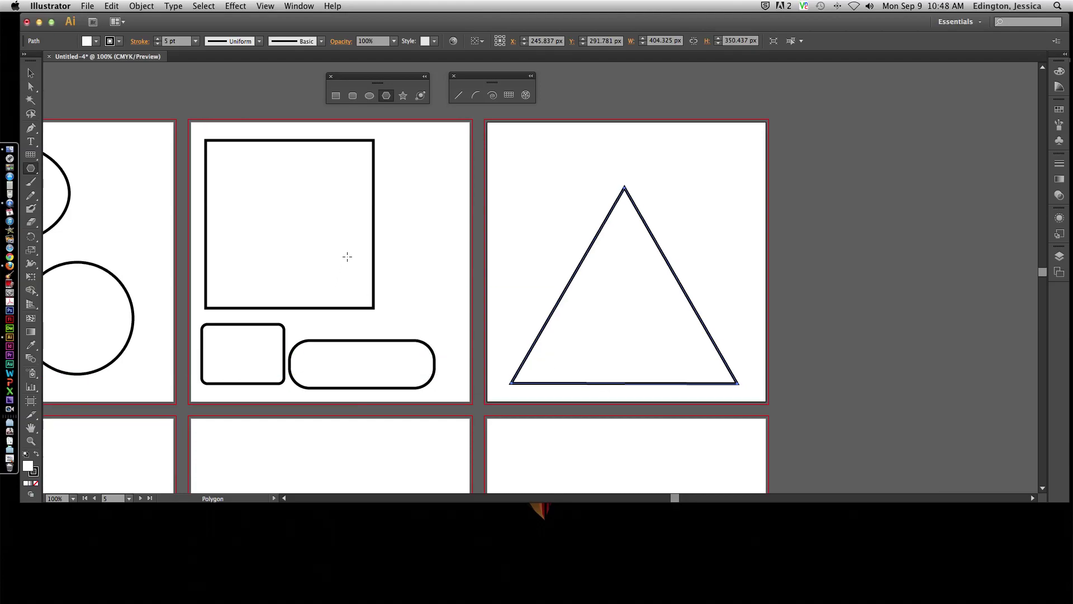
scroll(347, 257, down, 5)
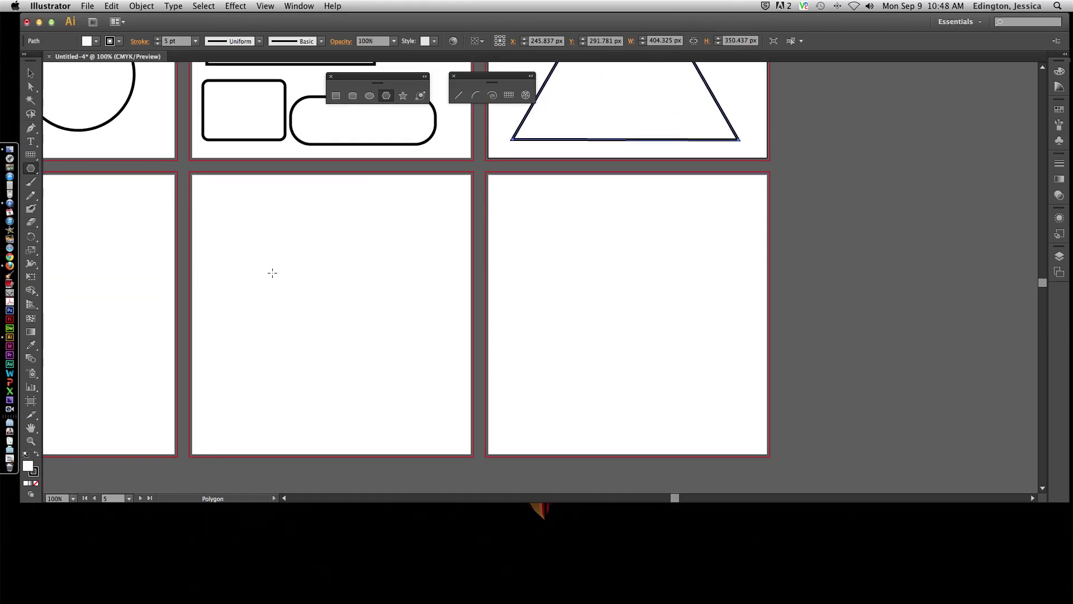
scroll(272, 273, down, 4)
drag(201, 270, 523, 439)
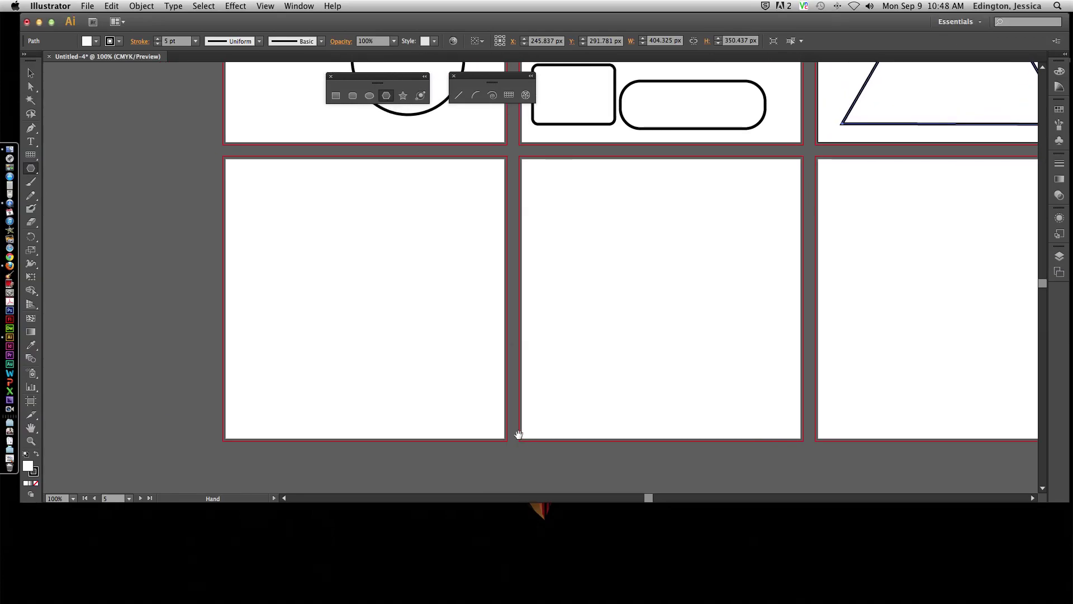
Draw a five-pointed star on the lower-left artboard.
click(408, 99)
drag(294, 212, 447, 353)
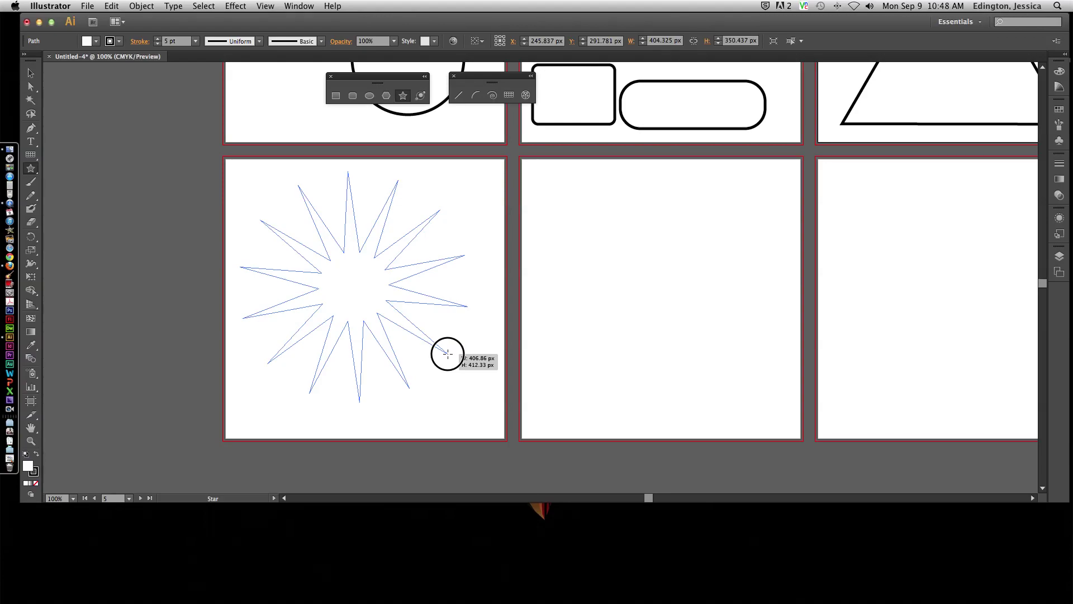
key(Down)
key(Down)
key(Down)
key(Down)
key(Down)
key(Down)
key(Down)
key(Down)
drag(447, 353, 421, 388)
key(Down)
key(Down)
key(Down)
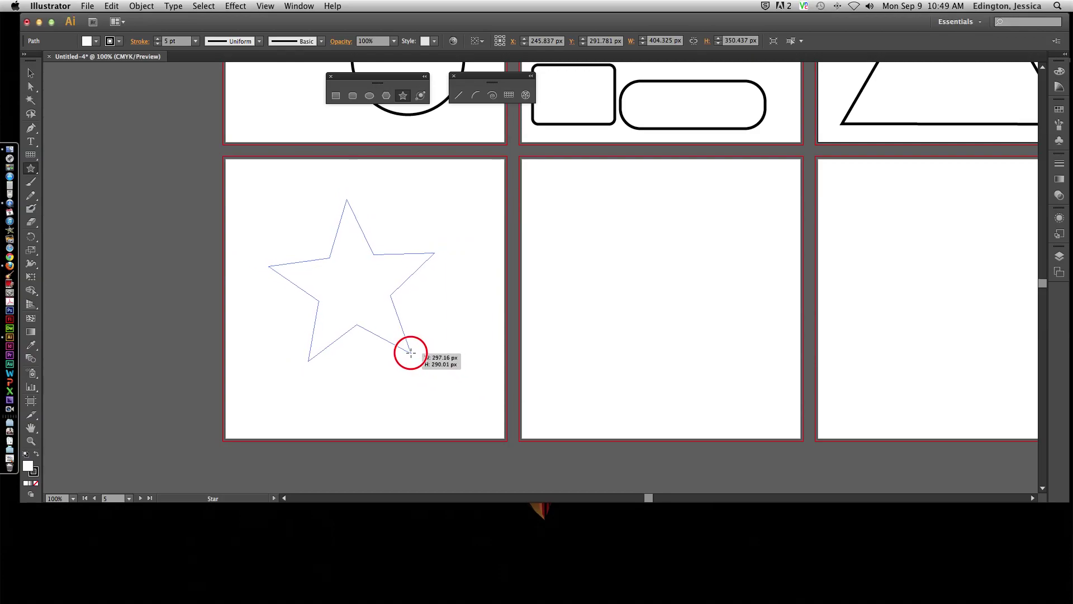
drag(461, 374, 439, 391)
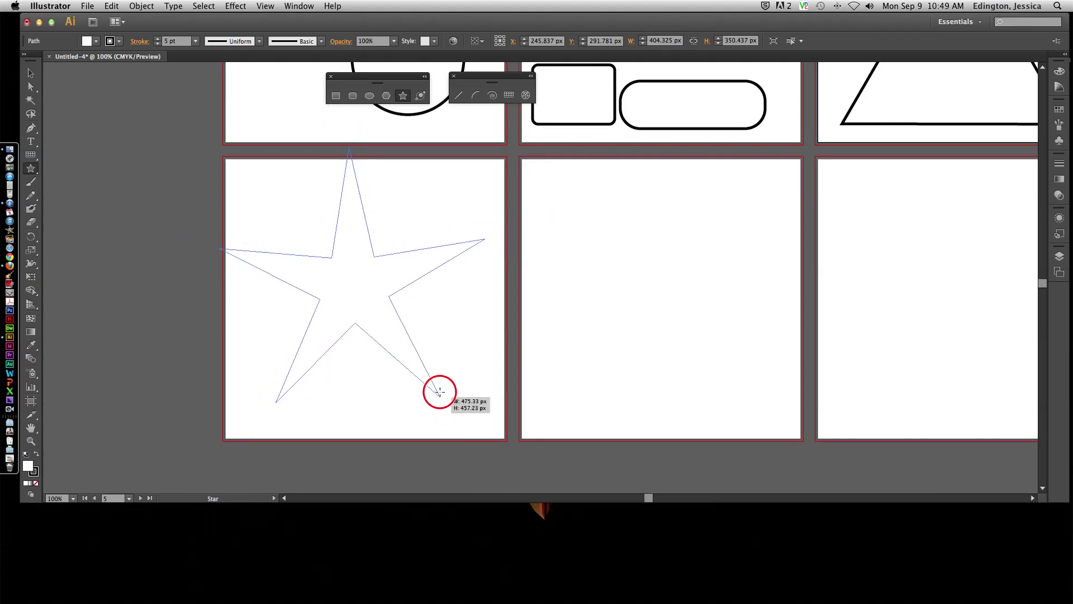
drag(406, 355, 385, 361)
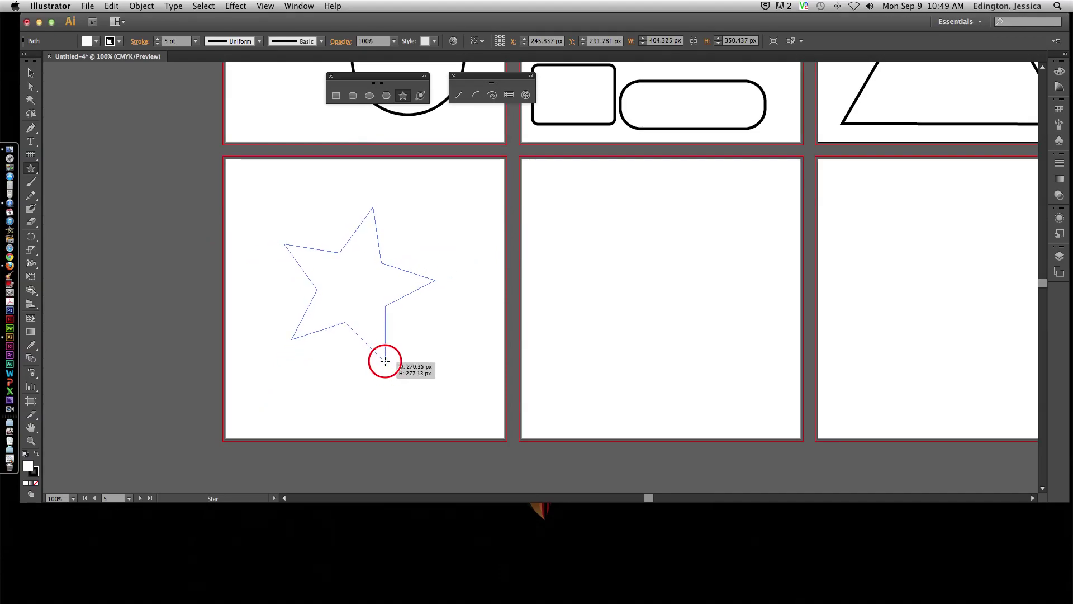
mouse_move(424, 394)
mouse_down()
mouse_move(507, 453)
mouse_move(410, 370)
mouse_up()
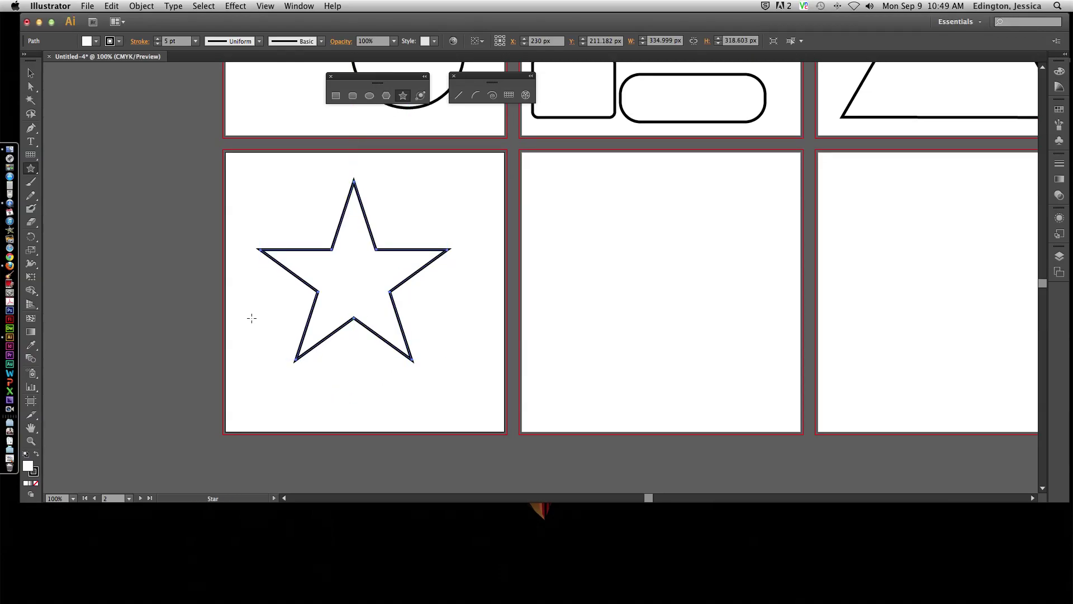
Add a many-pointed burst star and move it to overlap the five-pointed star.
drag(435, 331, 452, 354)
key(Up)
key(Up)
key(Up)
key(Up)
key(Up)
key(Up)
key(Up)
key(Up)
key(Up)
key(Up)
key(Up)
key(Up)
key(Up)
key(Up)
key(Up)
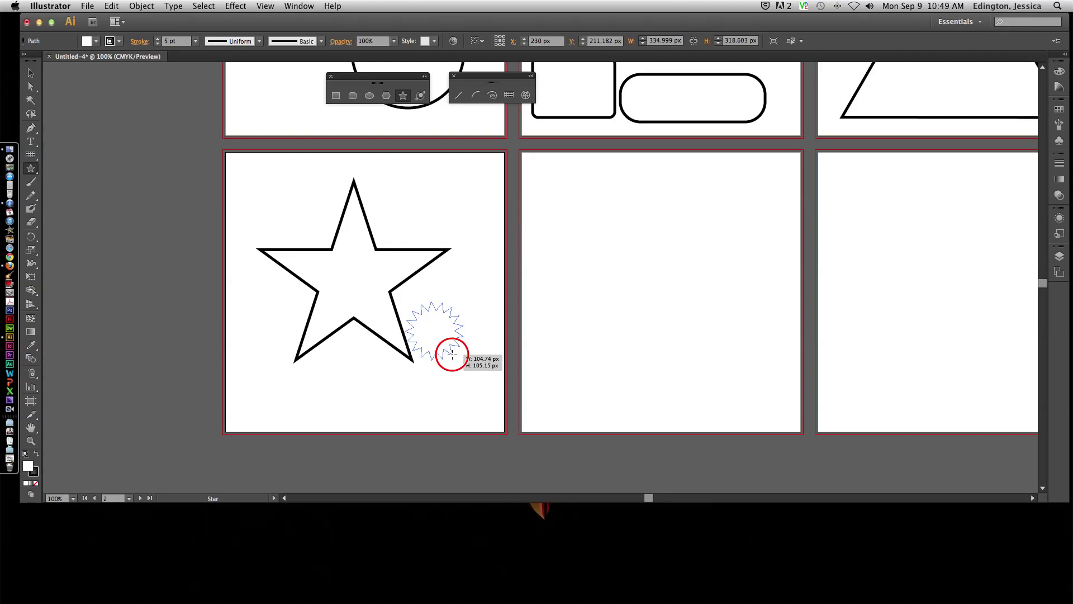
key(Up)
key(Up)
key(Up)
key(Up)
key(Up)
key(Up)
key(Up)
key(Up)
key(Up)
key(Up)
drag(451, 354, 468, 371)
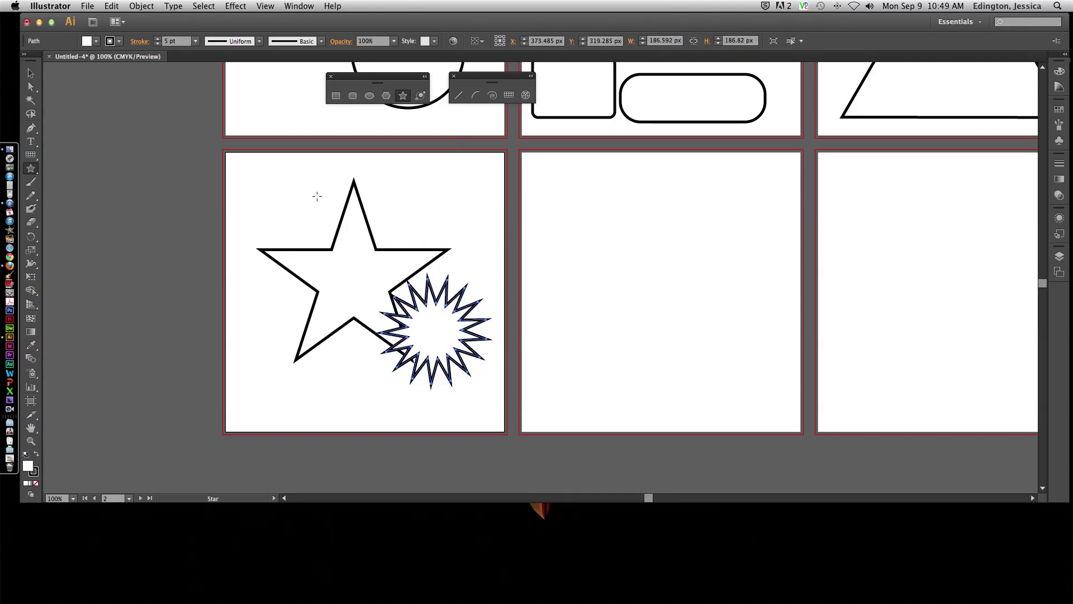
click(31, 73)
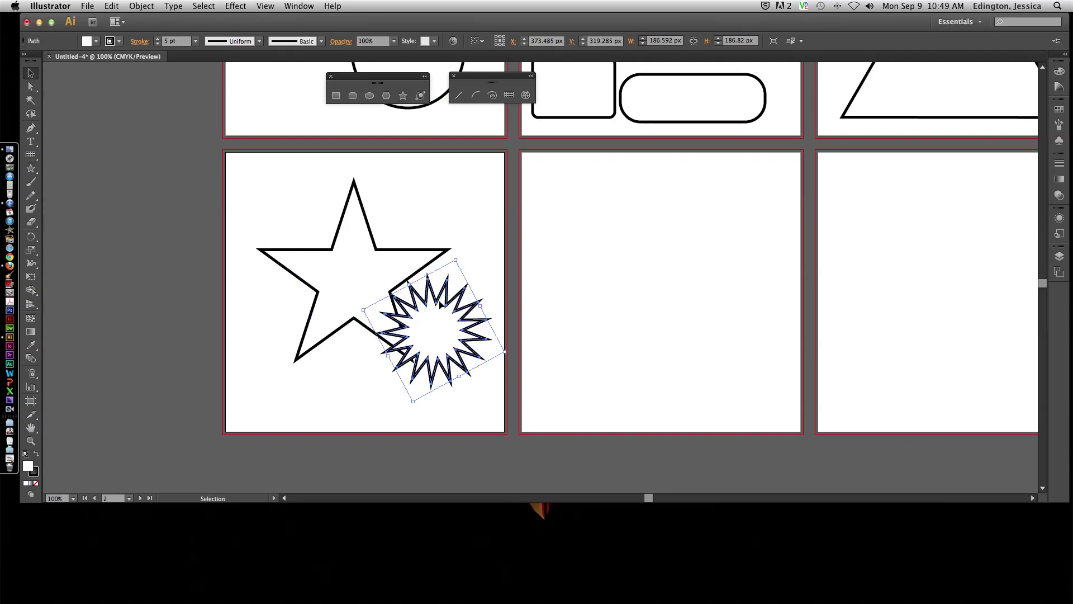
drag(440, 305, 472, 318)
click(583, 308)
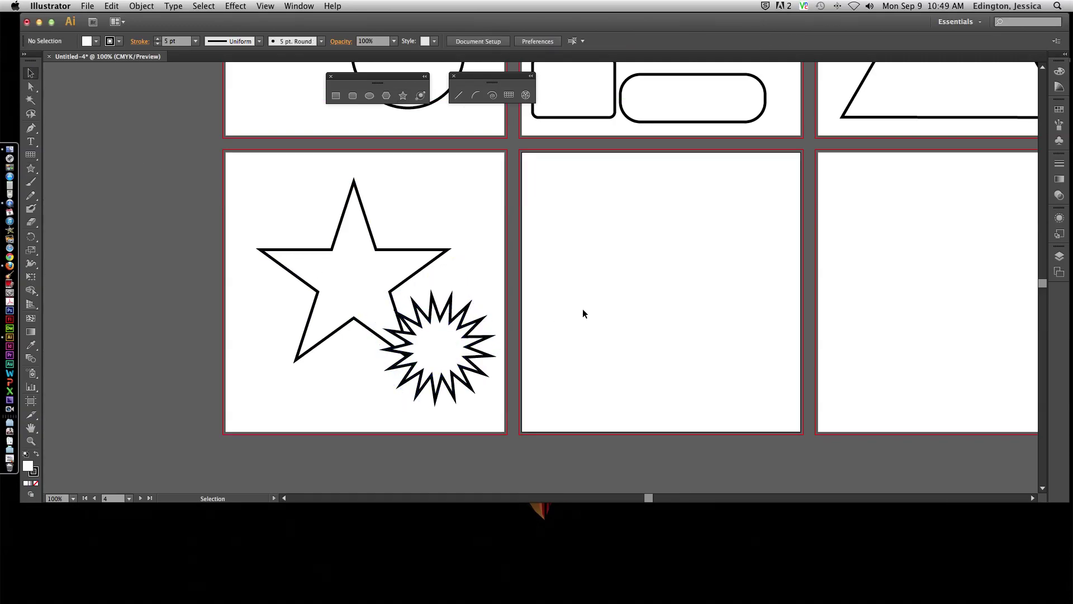
scroll(582, 309, right, 6)
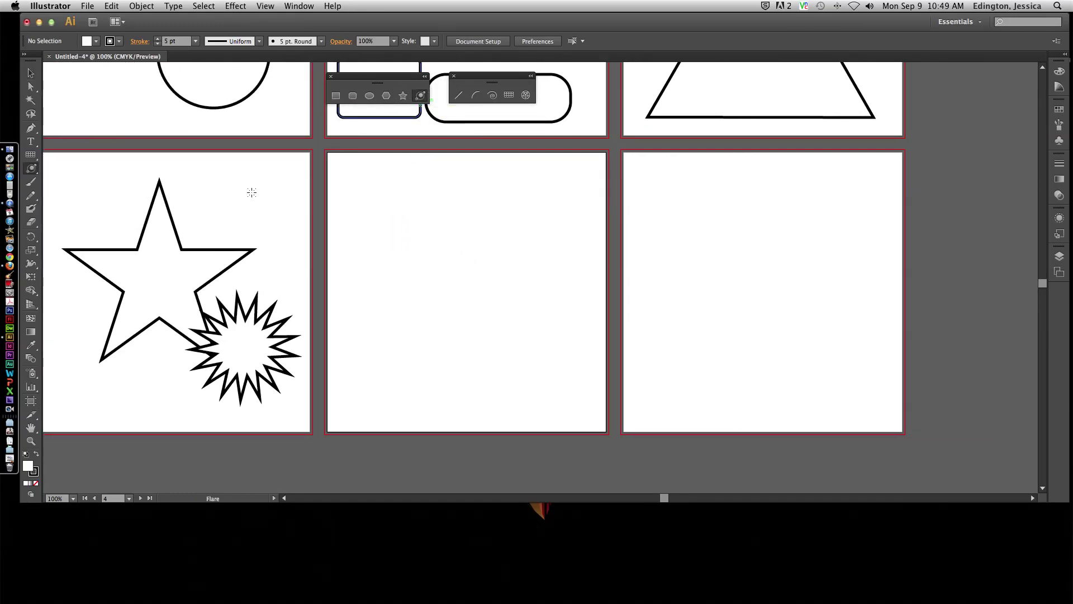
mouse_move(221, 229)
mouse_down()
mouse_move(186, 266)
mouse_move(187, 287)
mouse_up()
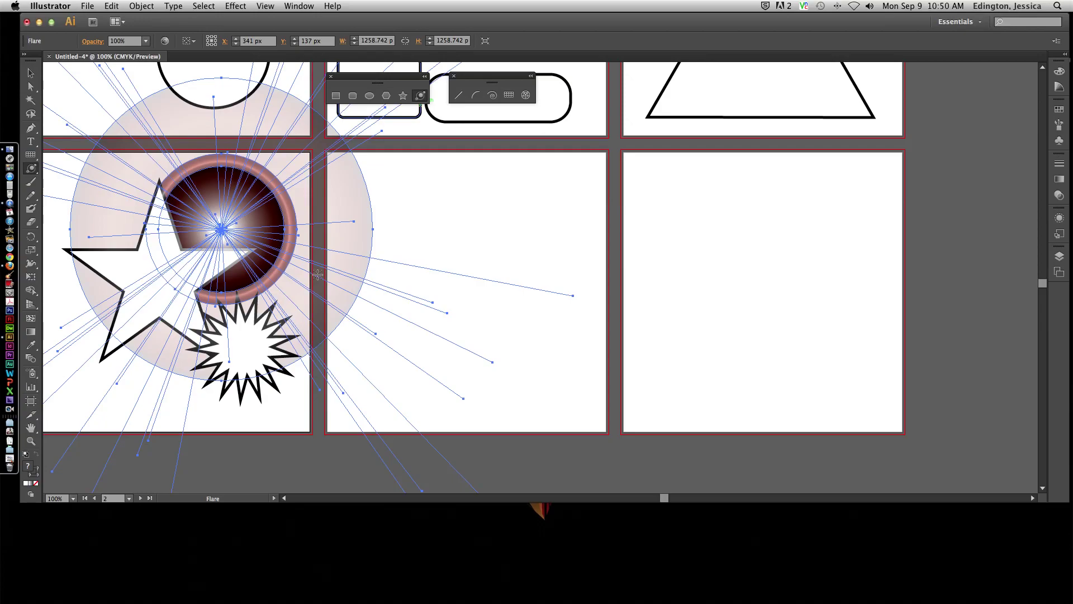
key(super+z)
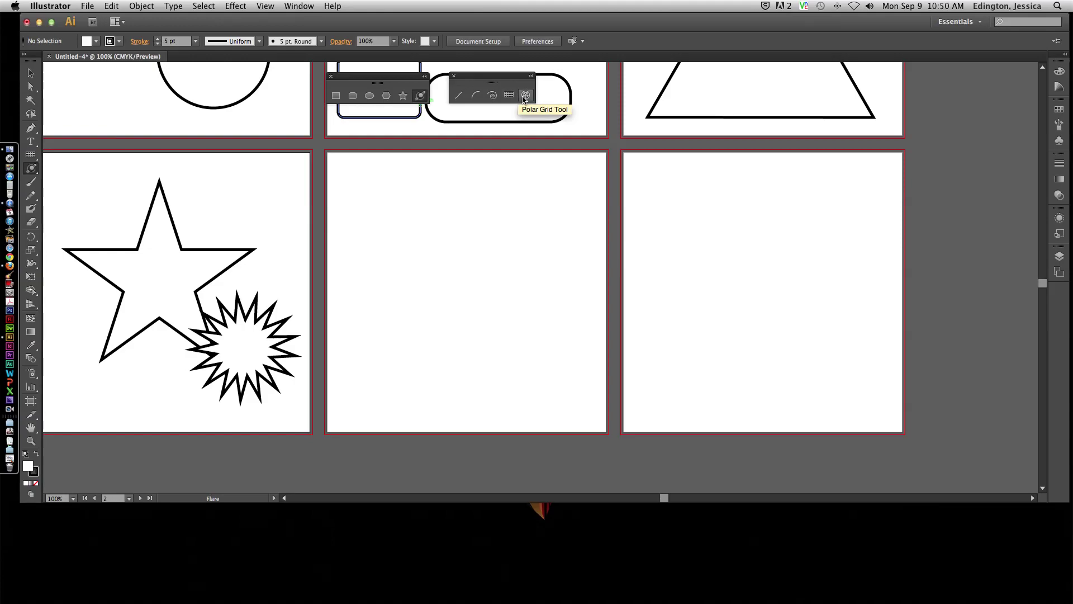
Draw a horizontal line on the middle artboard and thin its stroke.
click(458, 95)
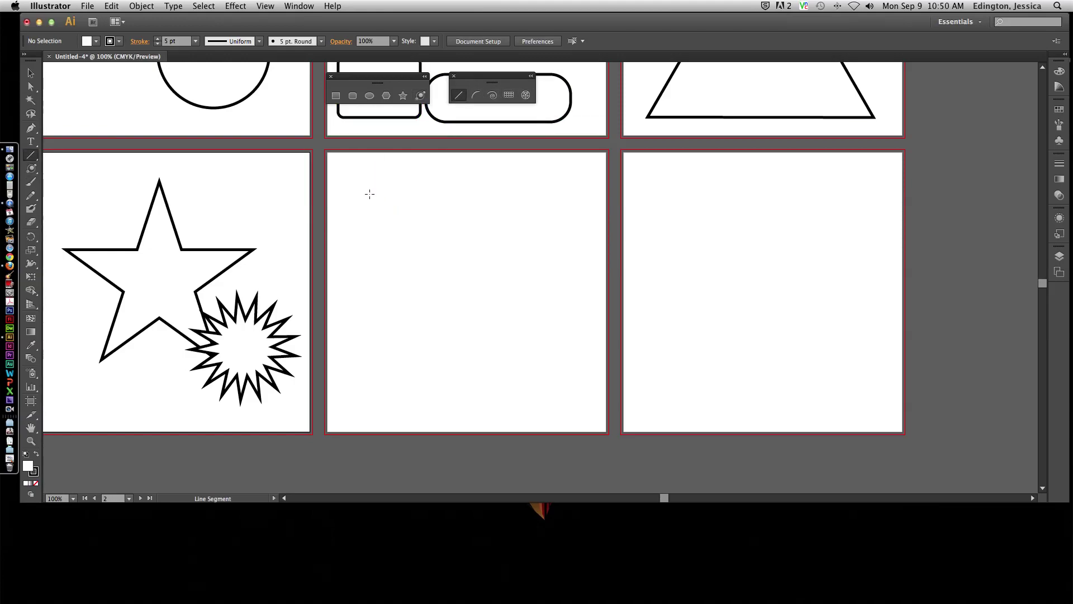
mouse_move(366, 192)
mouse_down()
mouse_move(424, 206)
mouse_move(469, 290)
mouse_move(395, 300)
mouse_move(494, 291)
mouse_move(542, 202)
mouse_move(515, 249)
mouse_move(462, 279)
mouse_move(379, 299)
mouse_move(352, 293)
mouse_move(292, 239)
mouse_move(275, 196)
mouse_move(333, 167)
mouse_move(391, 158)
mouse_move(463, 185)
mouse_move(488, 258)
mouse_move(472, 285)
mouse_move(532, 216)
mouse_move(566, 216)
mouse_move(408, 211)
mouse_move(592, 213)
mouse_move(561, 210)
mouse_up()
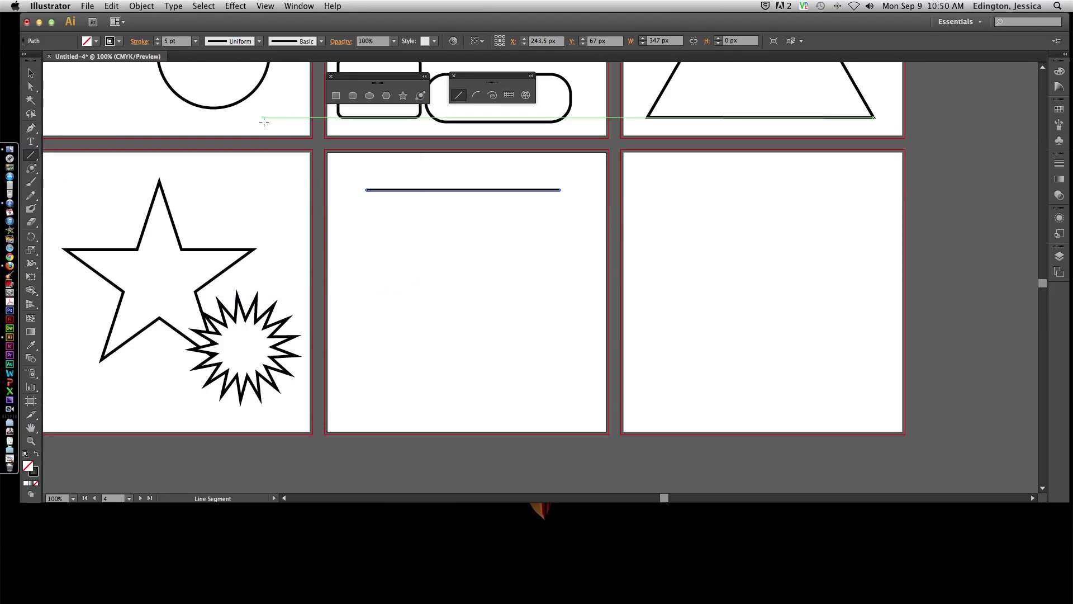
click(158, 44)
click(158, 45)
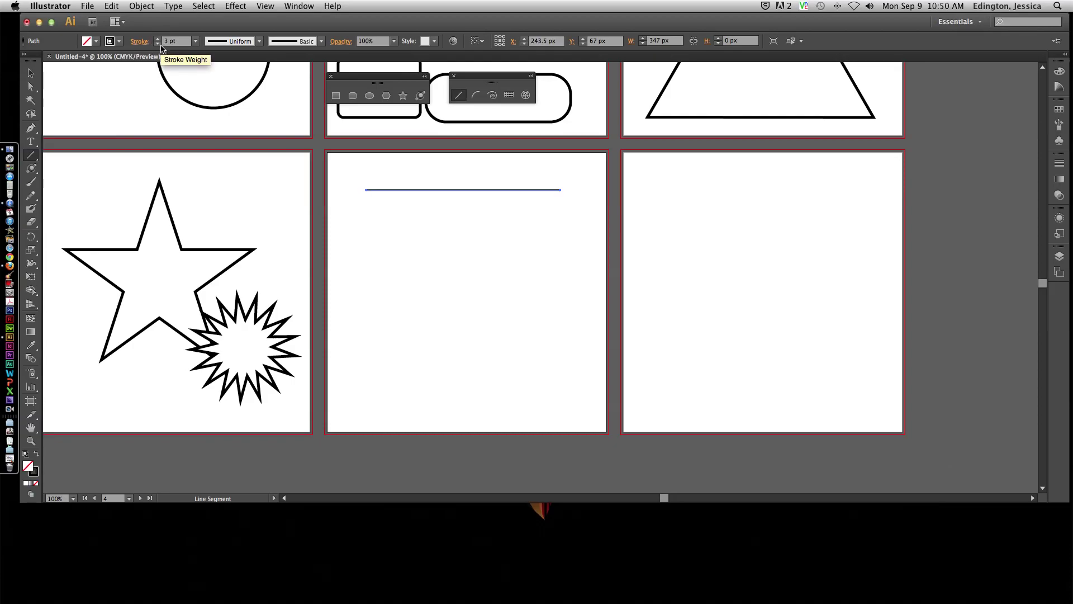
click(158, 44)
click(31, 74)
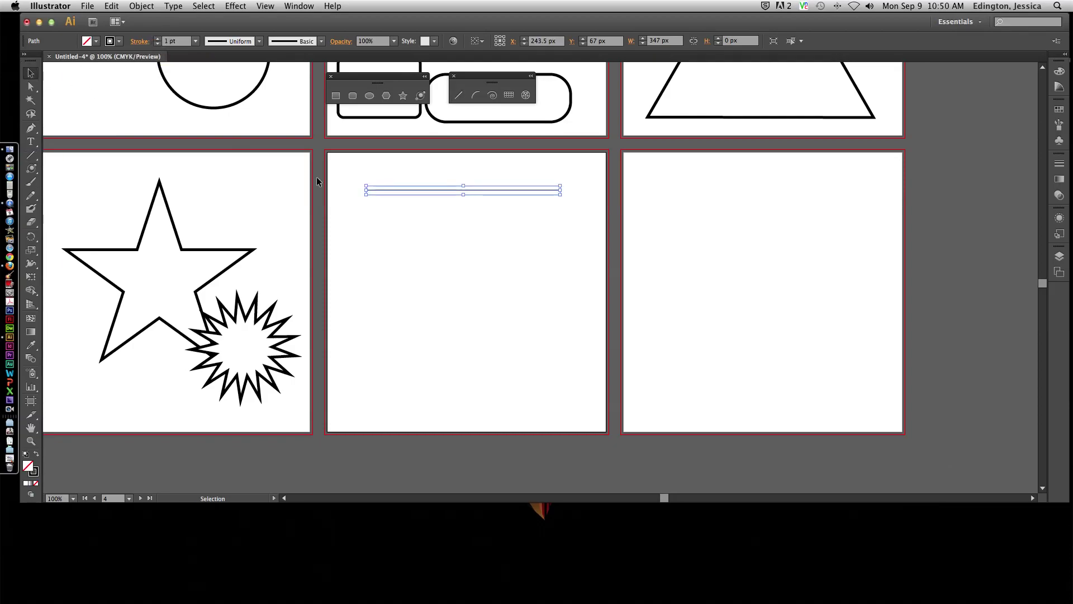
click(401, 229)
Sweep out a fan of radiating lines below it, then select and delete the fan.
click(457, 97)
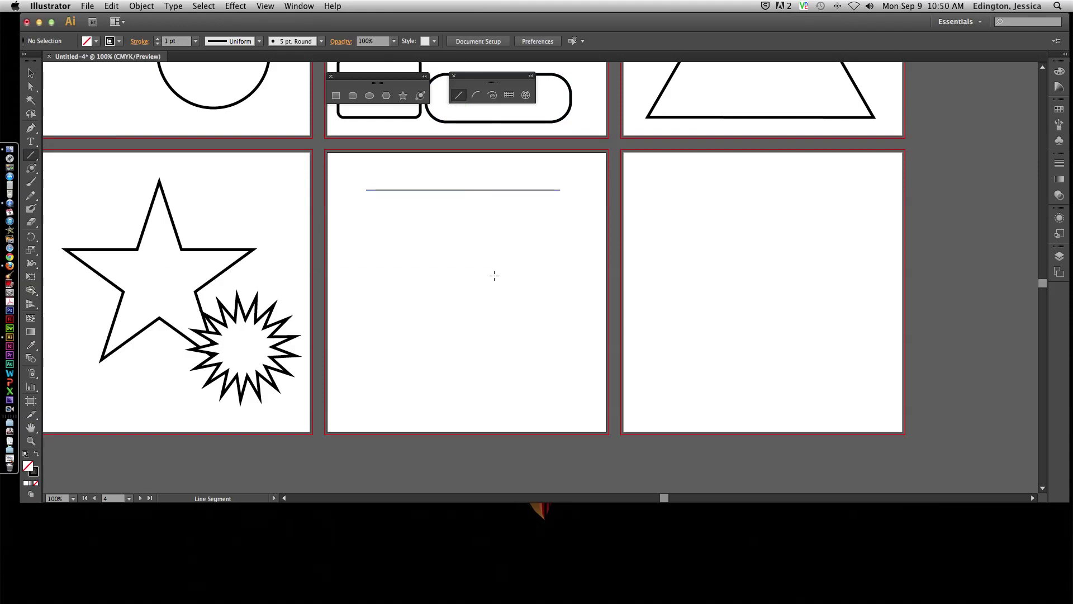
drag(443, 285, 516, 375)
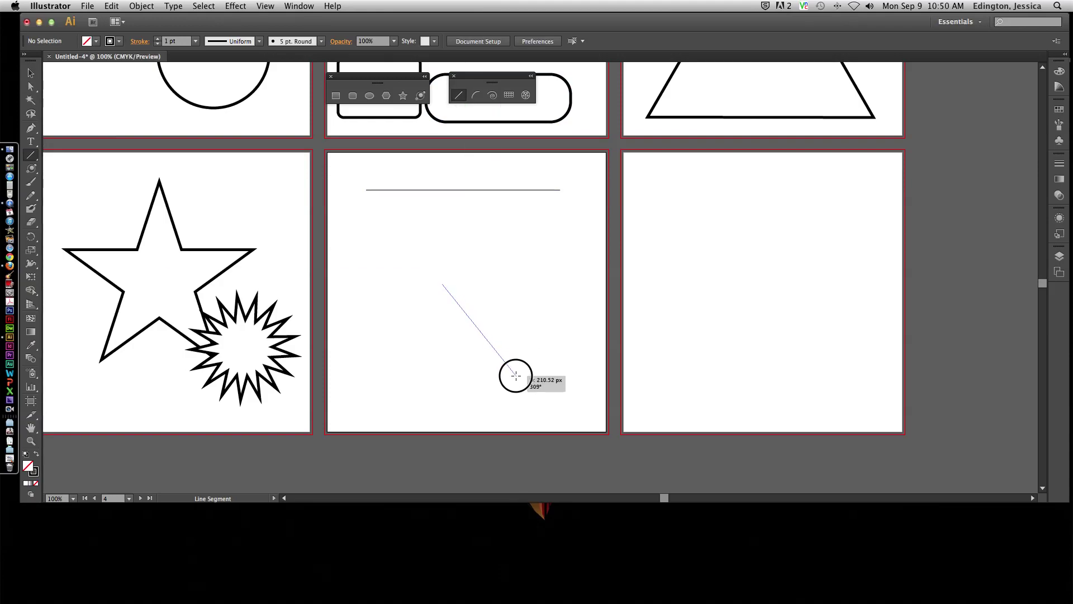
mouse_move(516, 375)
mouse_down()
mouse_move(507, 328)
mouse_move(527, 310)
mouse_move(525, 252)
mouse_move(506, 229)
mouse_move(436, 214)
mouse_move(419, 230)
mouse_move(433, 270)
mouse_move(387, 296)
mouse_move(373, 319)
mouse_move(384, 366)
mouse_move(450, 395)
mouse_move(464, 365)
mouse_move(515, 380)
mouse_up()
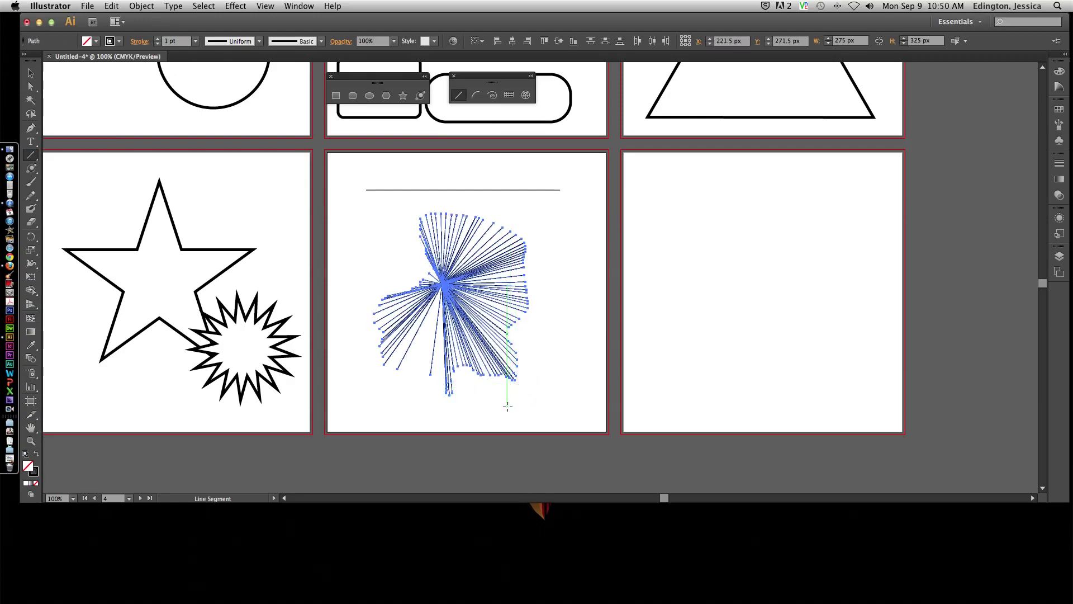
click(30, 73)
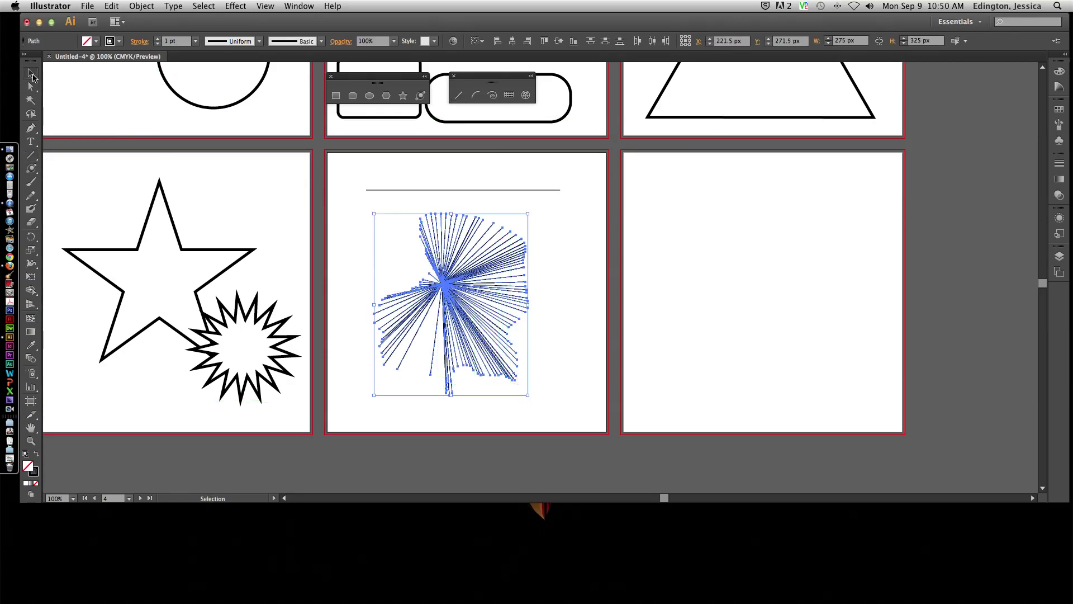
click(350, 215)
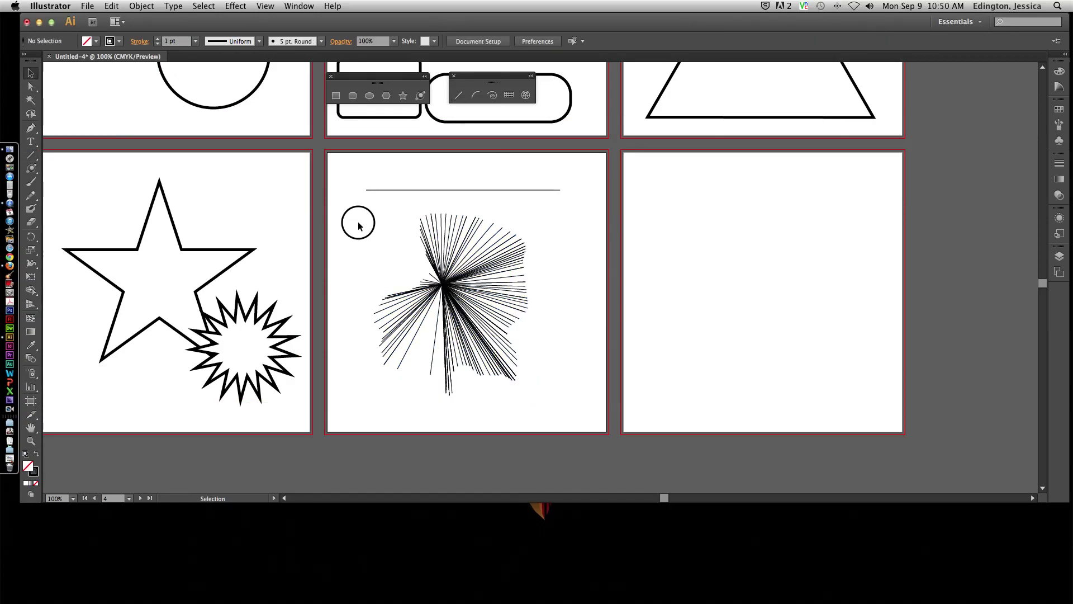
drag(358, 225, 539, 378)
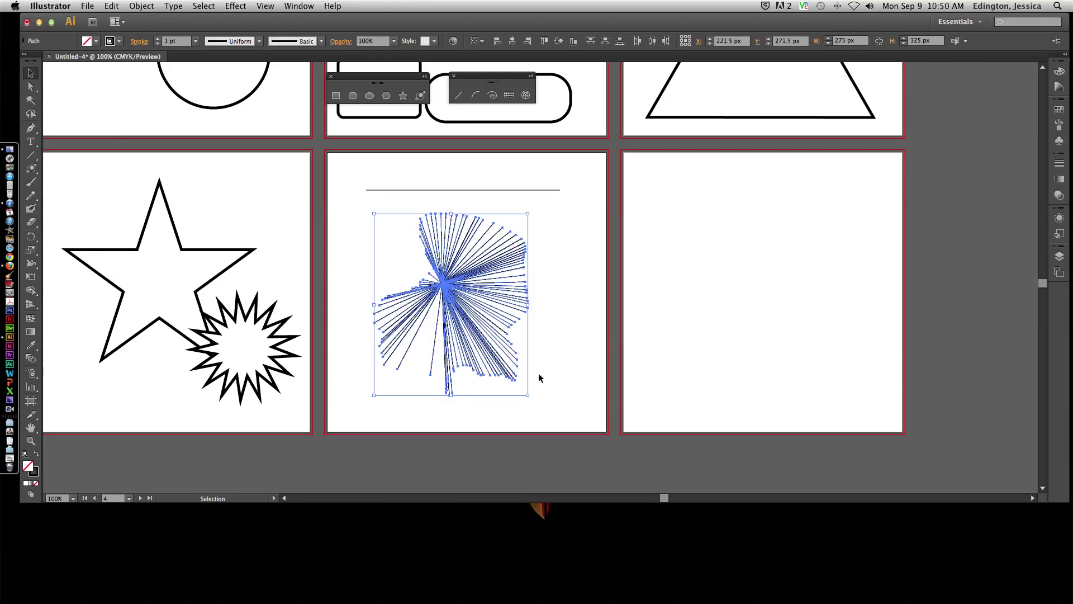
key(Delete)
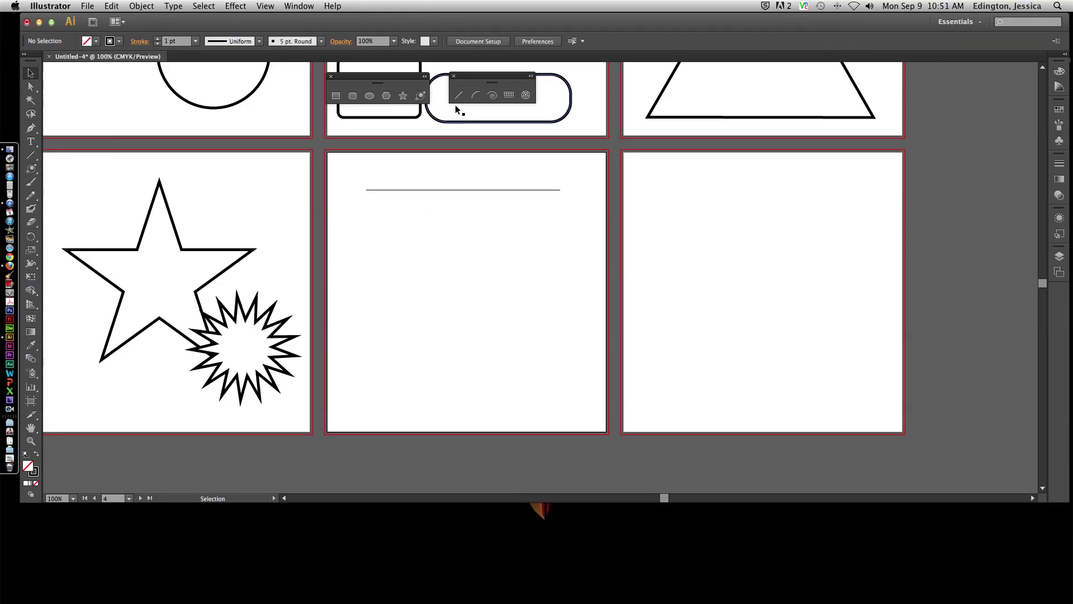
Draw a symmetric quarter-curve arc and move it below the straight line.
click(476, 95)
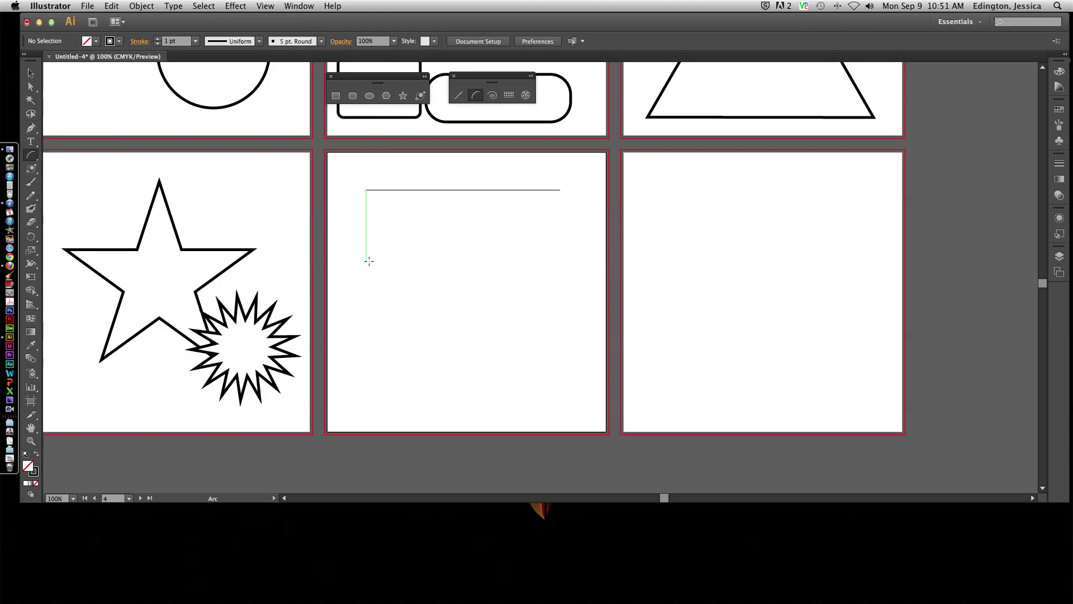
drag(366, 261, 404, 304)
key(Down)
key(Down)
key(Down)
key(Down)
key(Down)
key(Down)
key(Down)
key(Down)
key(Down)
key(Down)
key(Down)
key(Down)
key(Down)
key(Down)
key(Up)
key(Up)
key(Up)
key(Up)
key(Up)
key(Up)
key(Up)
key(Up)
key(Up)
key(Up)
key(Up)
key(Up)
key(Up)
key(Up)
key(Up)
key(Up)
key(Down)
key(Down)
key(Down)
key(Down)
key(Down)
key(Down)
key(shift)
click(31, 74)
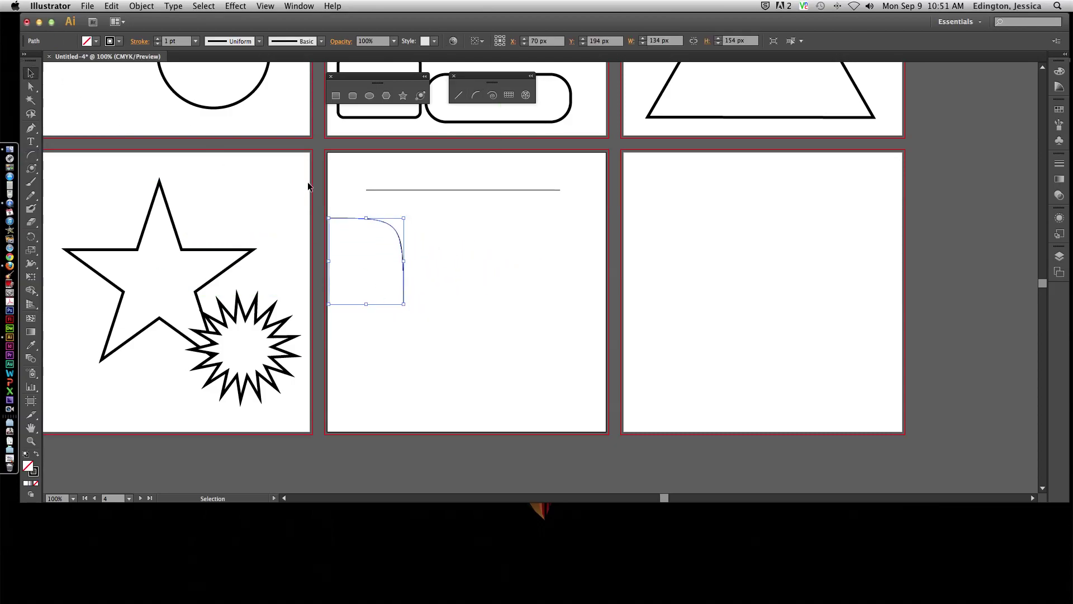
drag(393, 228, 444, 271)
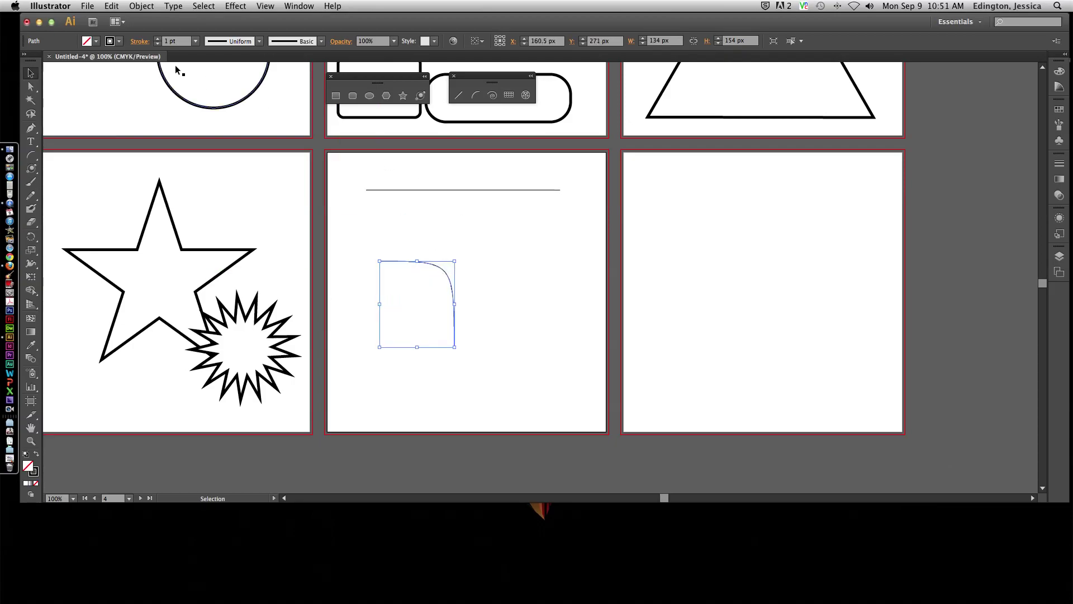
Raise the arc's stroke to 5 pt and deselect it.
click(158, 38)
click(158, 38)
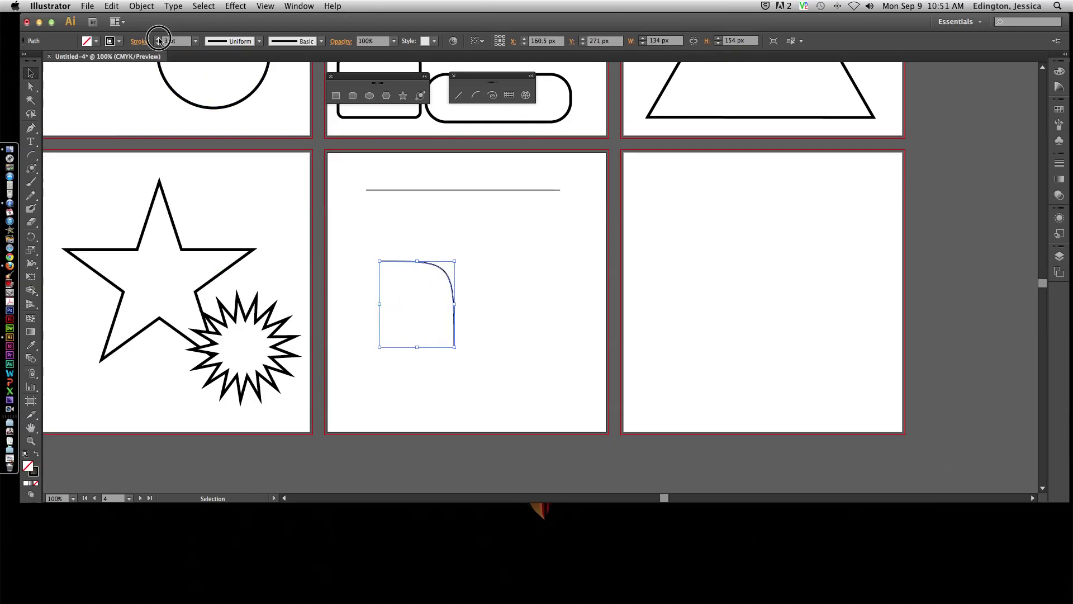
click(159, 38)
click(158, 38)
click(476, 244)
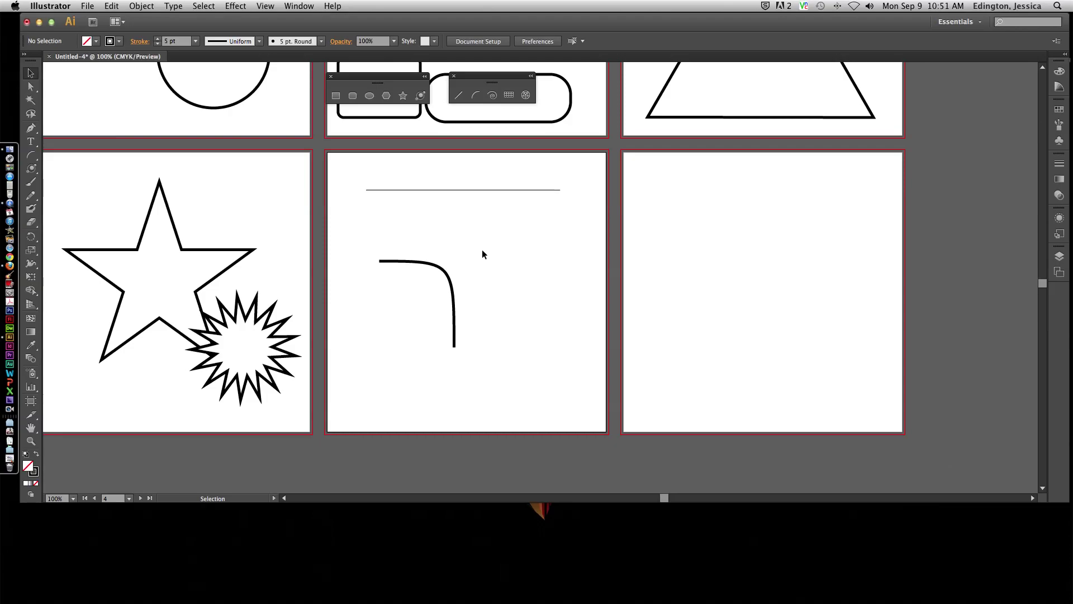
Draw a dense, many-turn spiral beside the arc on the middle artboard.
click(492, 96)
drag(480, 240, 570, 349)
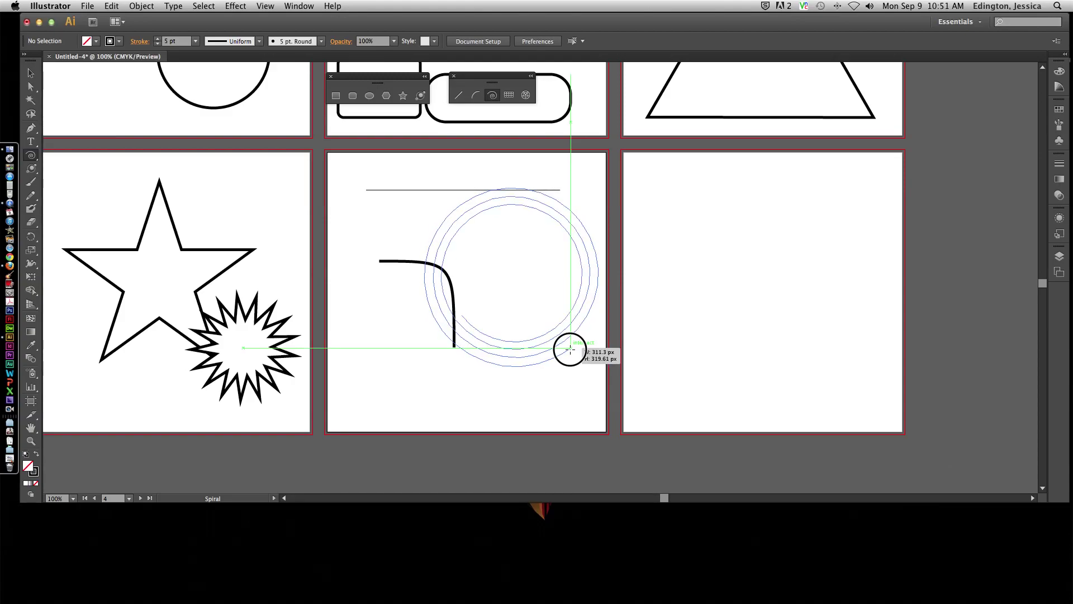
key(Up)
key(Up)
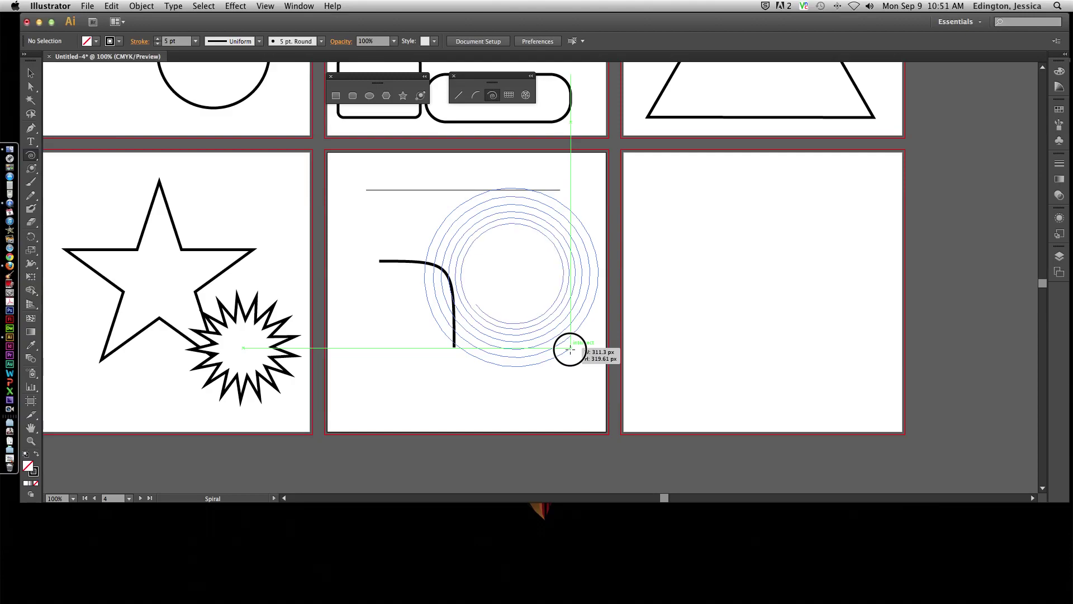
key(Up)
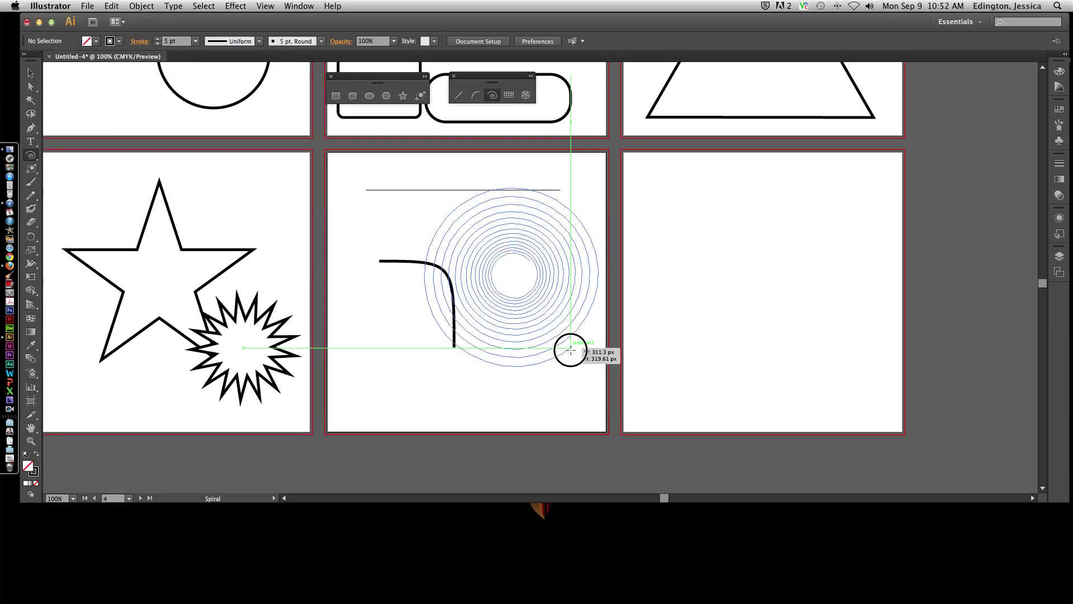
drag(570, 350, 570, 350)
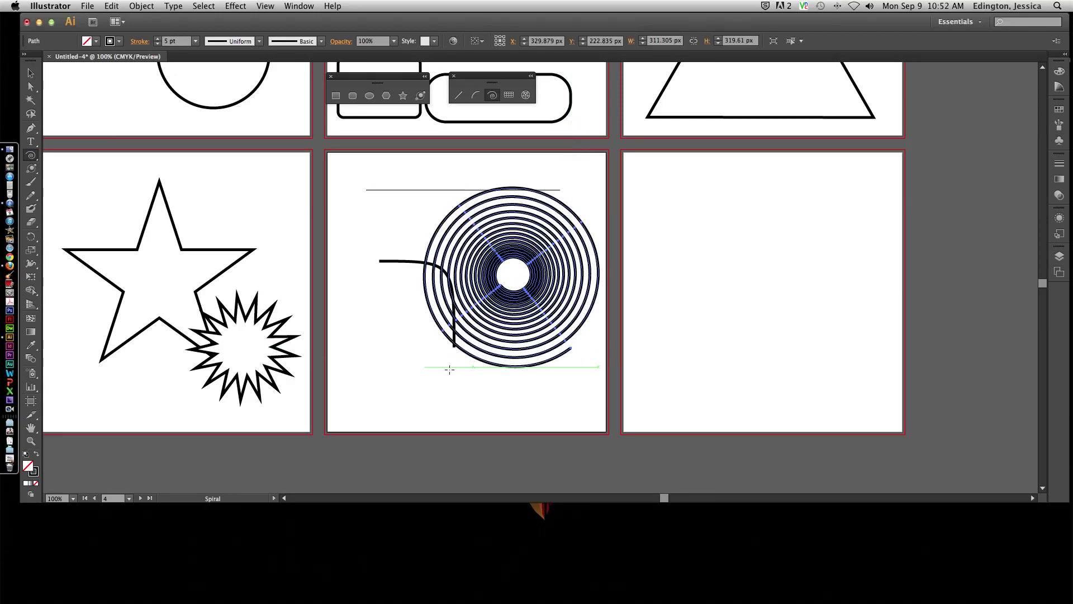
click(31, 73)
click(311, 280)
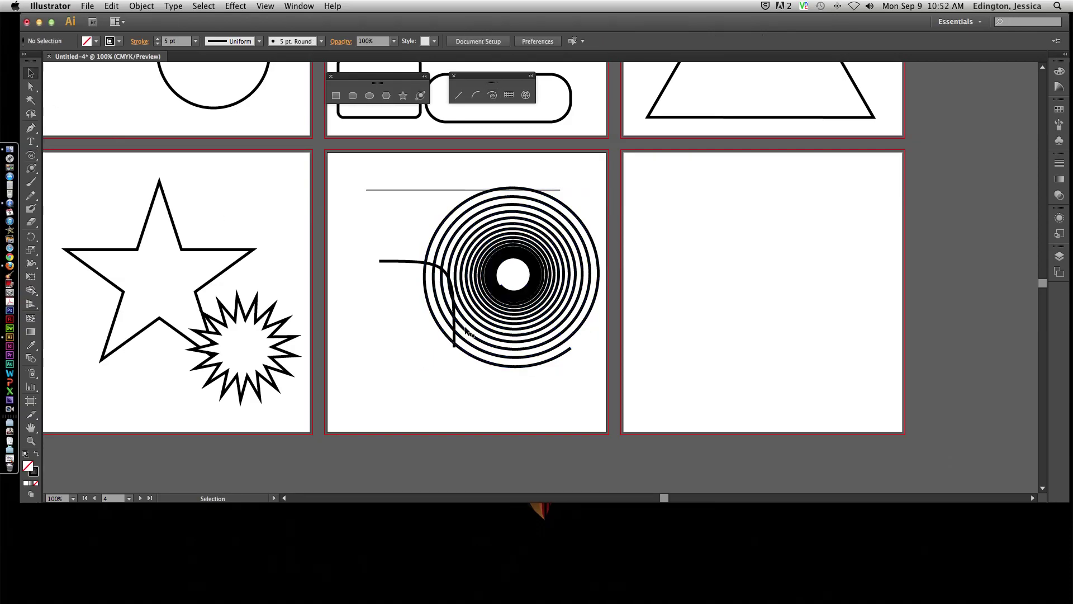
click(597, 278)
click(647, 270)
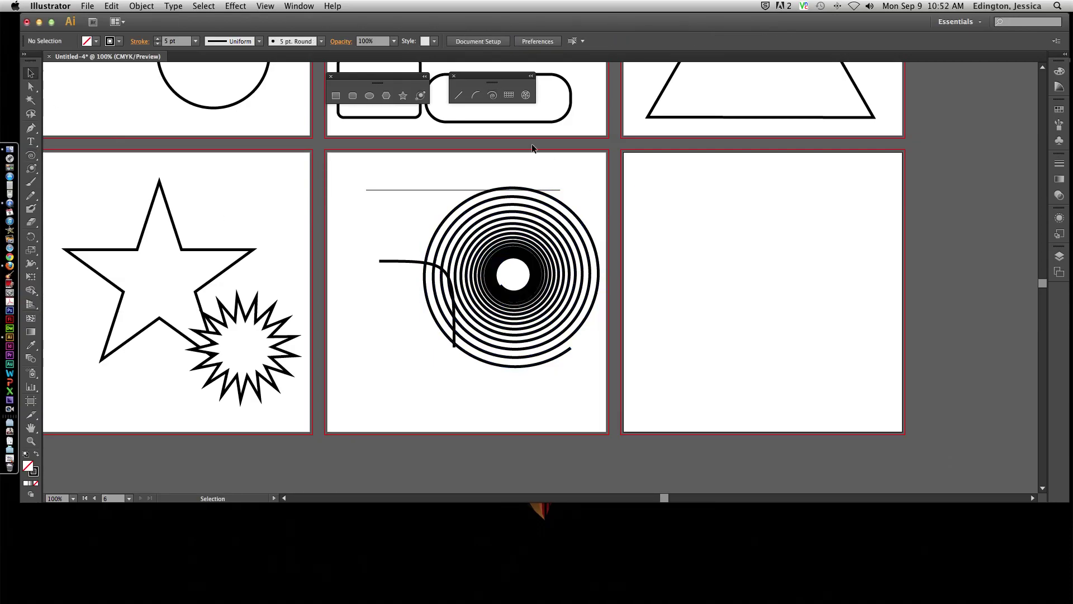
Draw a looser 255 by 269 px spiral with fewer windings to its left.
click(492, 95)
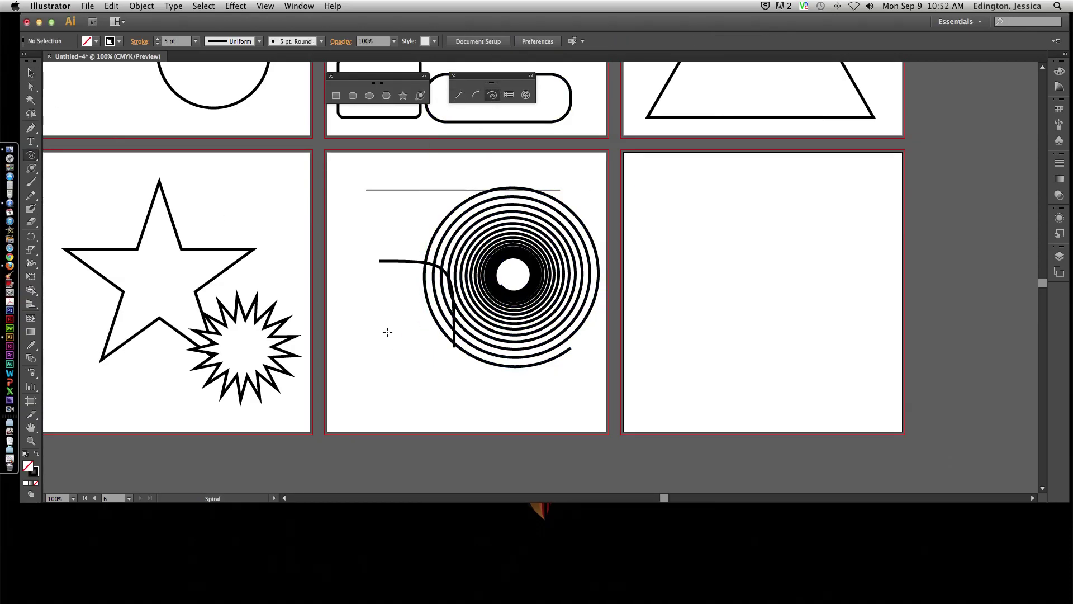
drag(358, 335, 391, 368)
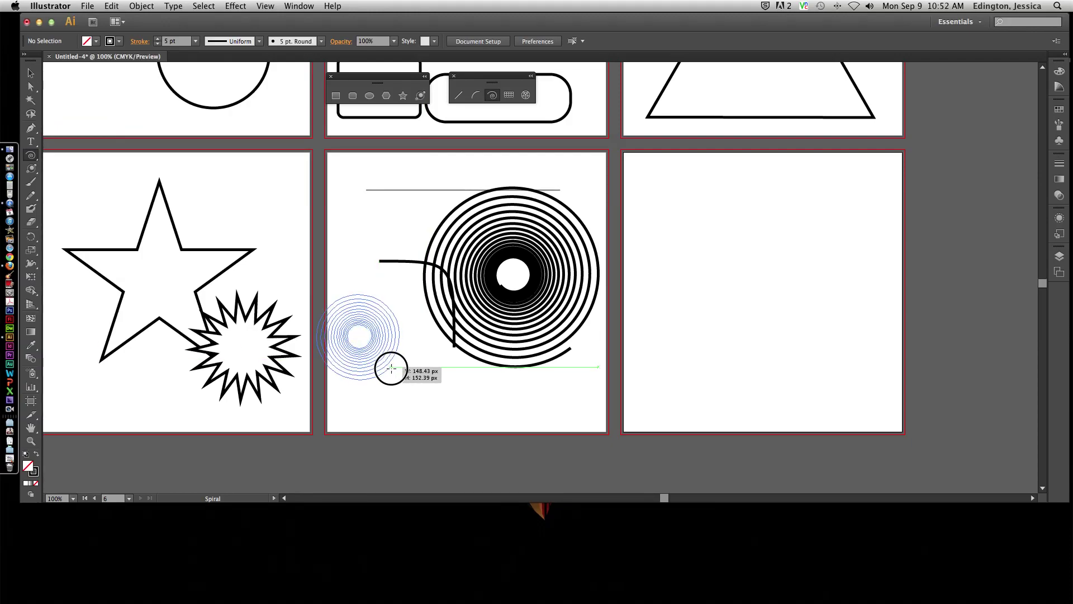
drag(391, 368, 395, 372)
key(Down)
key(Down)
key(Down)
key(Down)
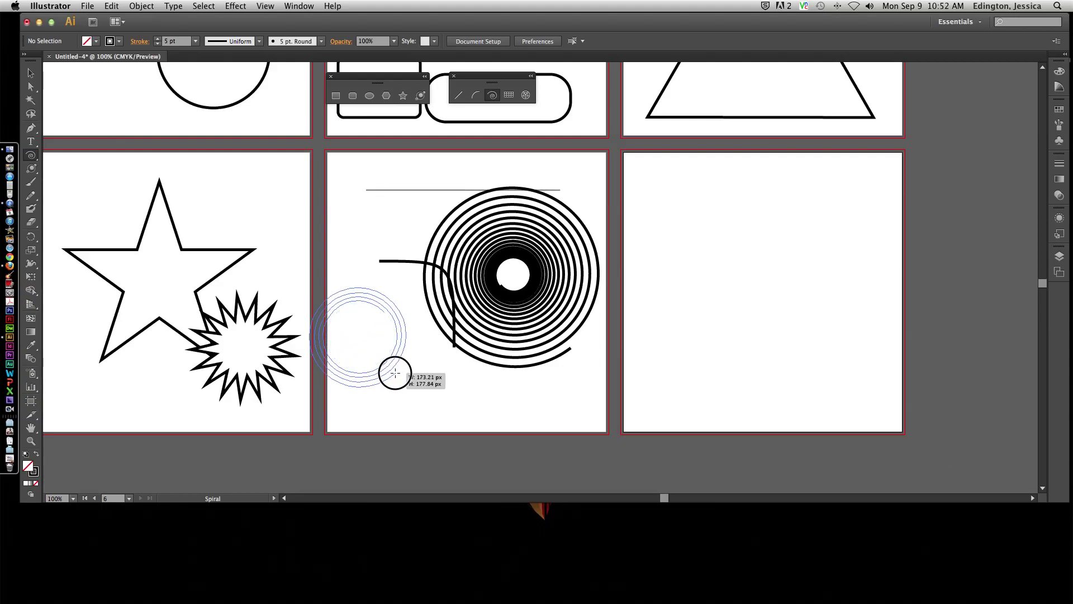
drag(395, 372, 420, 397)
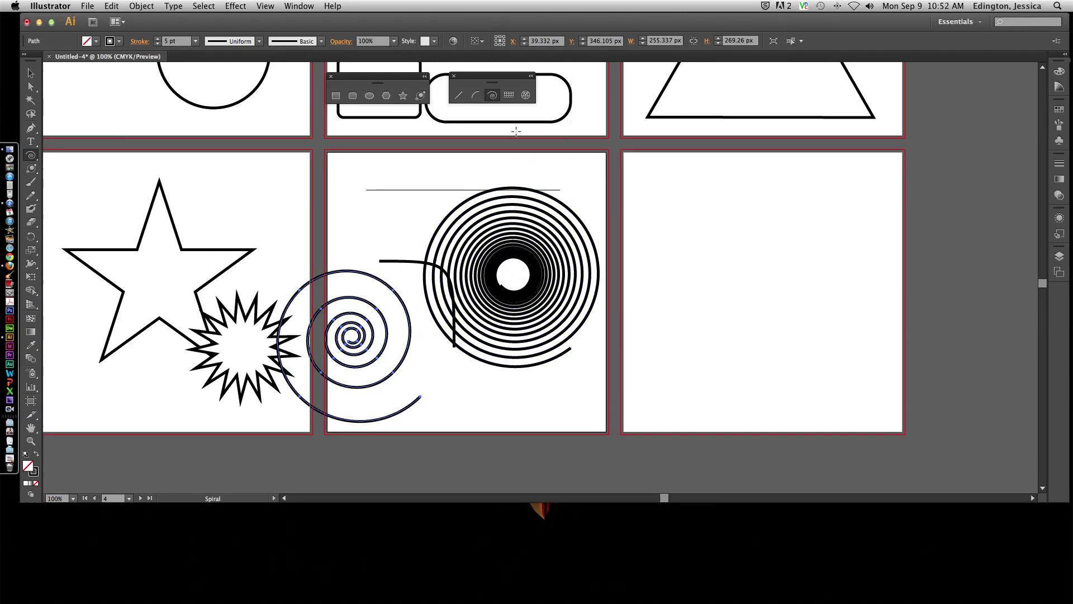
Draw a 452 by 452 px rectangular grid, with added rows and columns, across the right artboard.
click(509, 96)
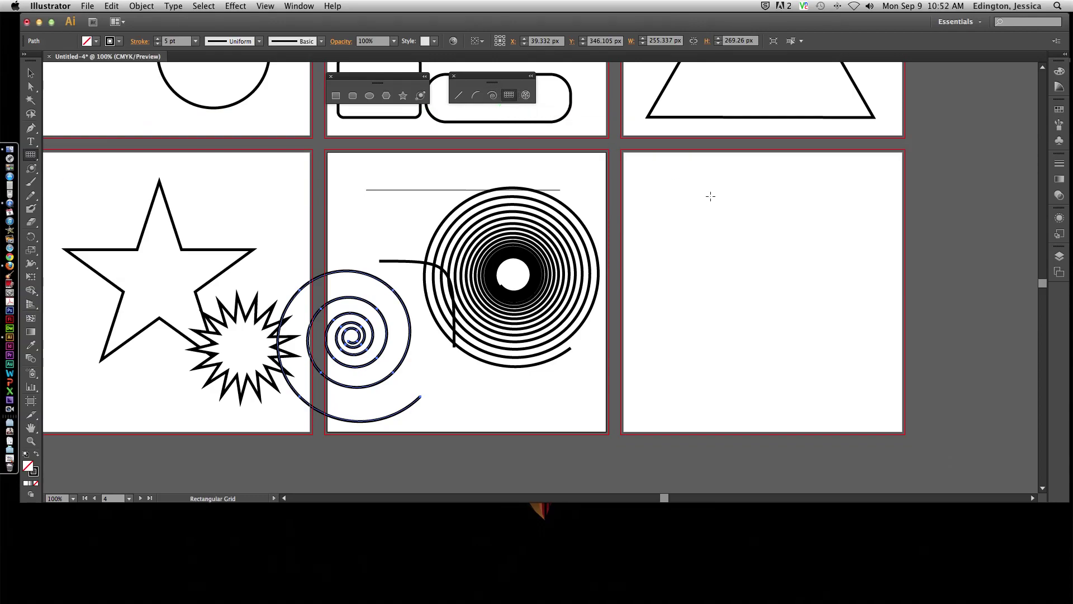
drag(654, 181, 862, 299)
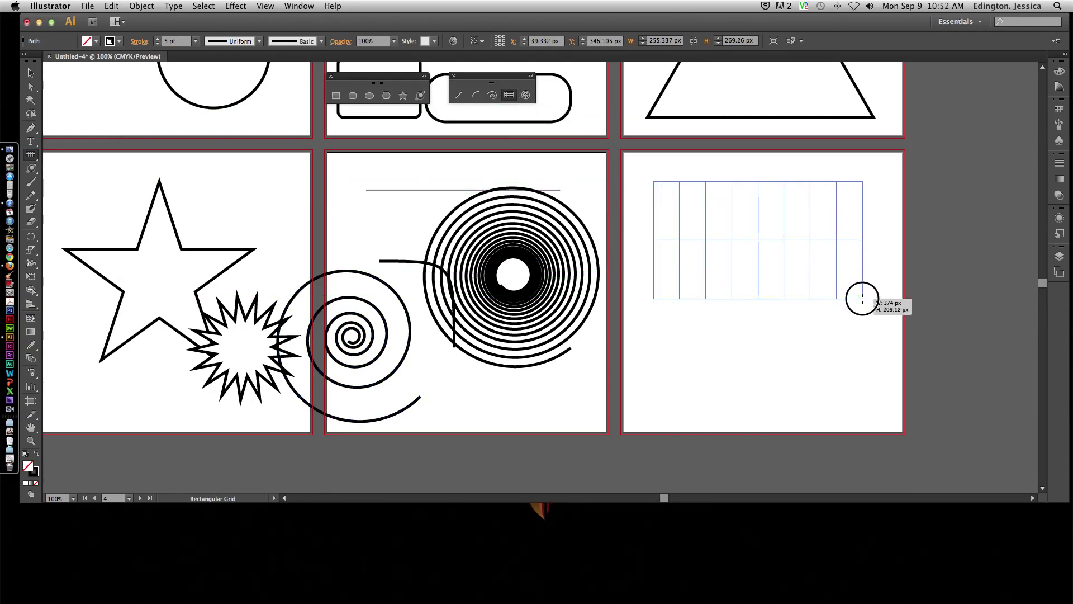
key(Up)
key(Up)
key(Up)
key(Up)
key(Up)
key(Up)
key(Up)
key(Up)
key(Up)
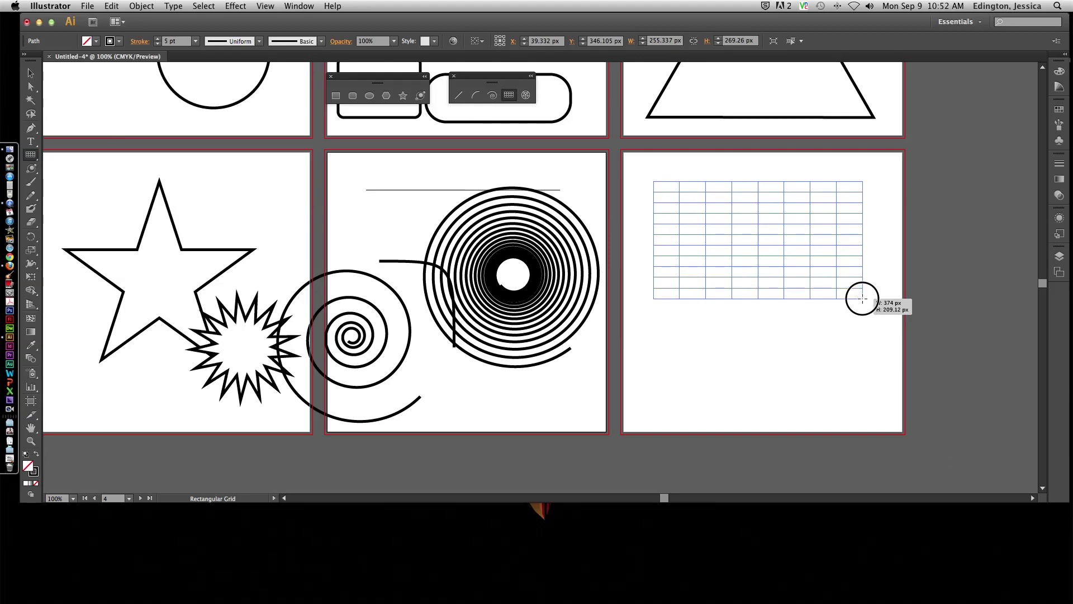
key(Right)
key(Right)
key(Right)
key(Right)
key(Right)
key(Right)
key(Right)
key(Right)
key(Right)
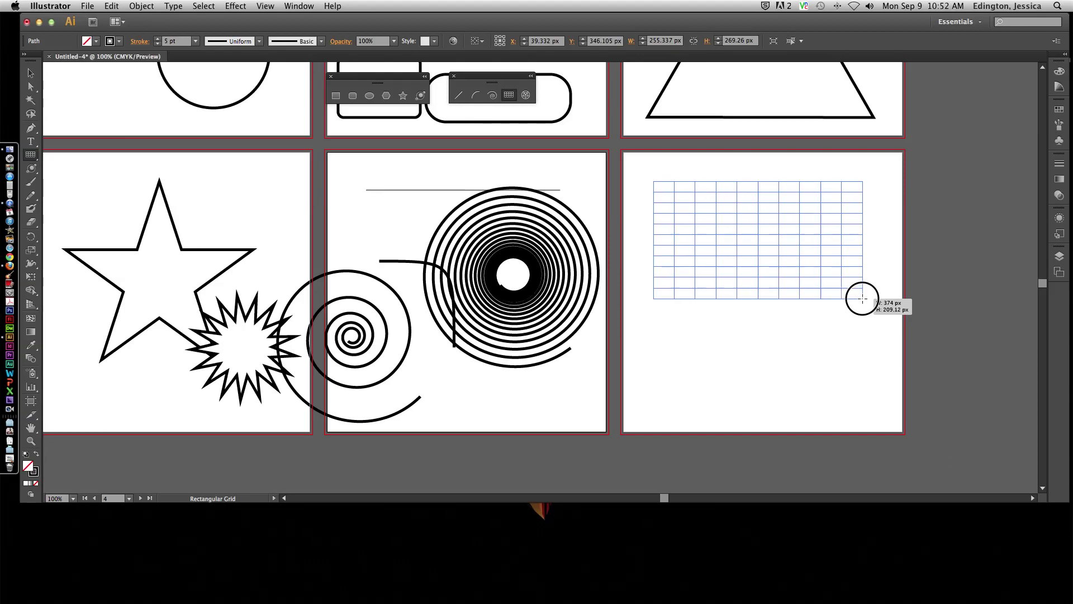
drag(862, 299, 884, 346)
key(space)
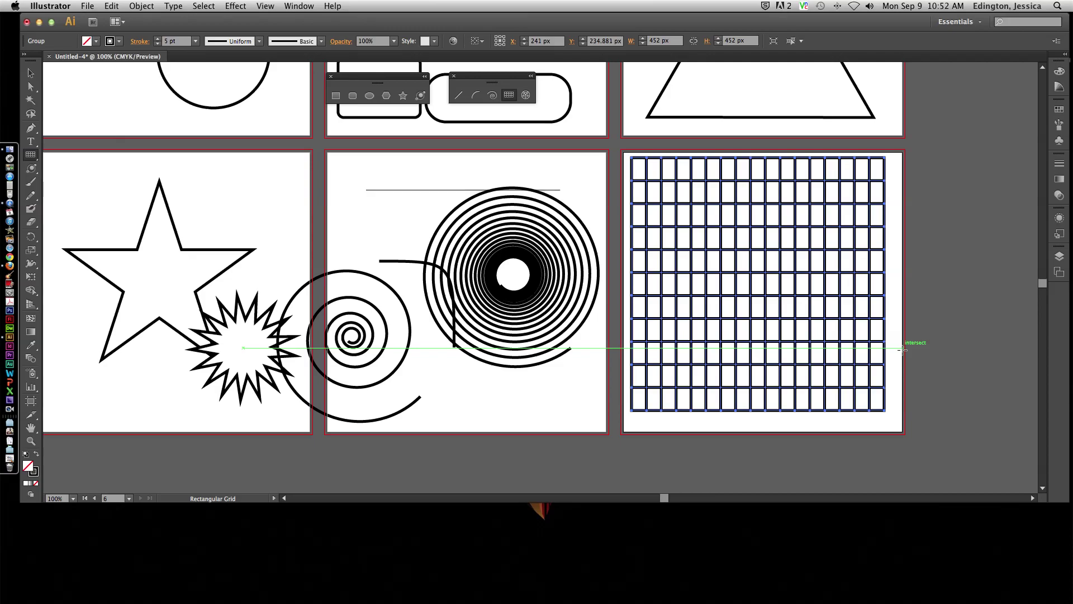
Undo the rectangular grid and draw a 398 by 398 px polar grid with extra concentric rings.
click(525, 95)
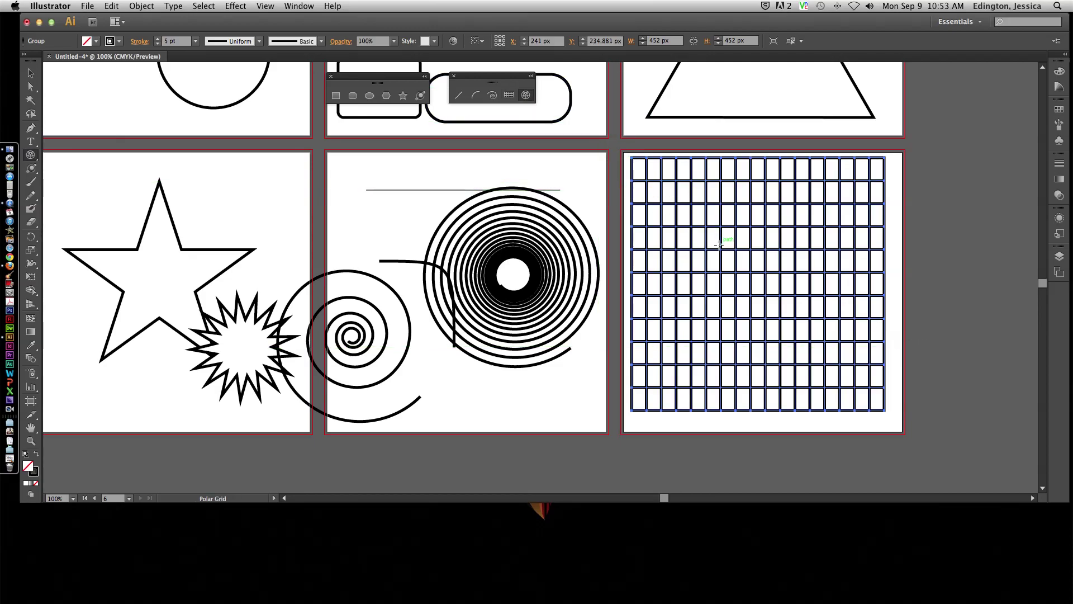
key(super+z)
drag(655, 190, 763, 312)
key(Up)
key(Down)
key(Down)
key(Down)
key(Up)
key(Up)
key(Up)
key(Up)
drag(735, 278, 837, 408)
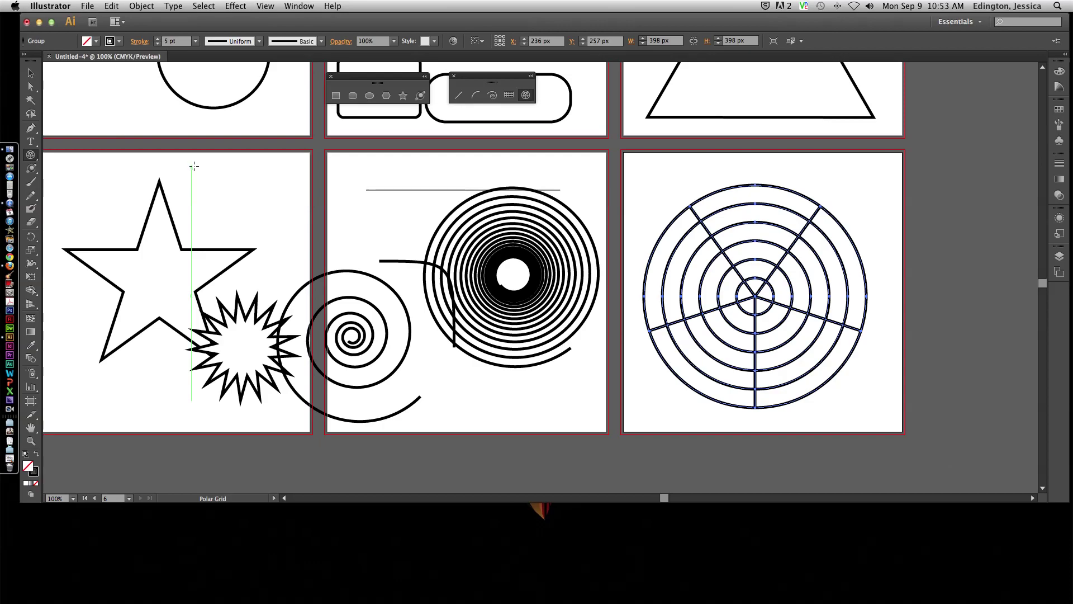
Scroll around the canvas to review all six finished artboards.
scroll(337, 190, up, 5)
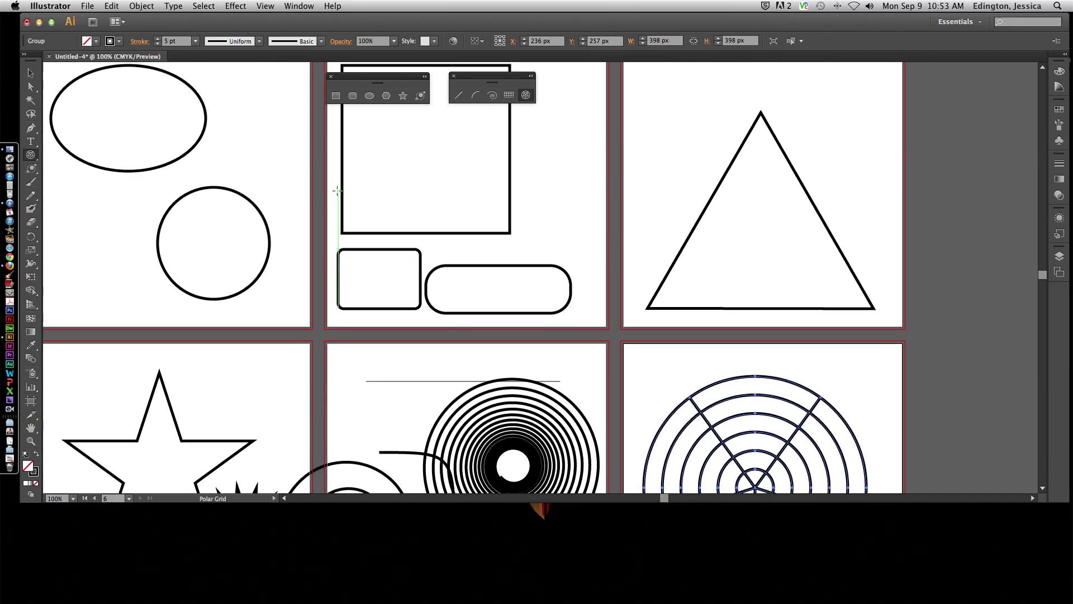
scroll(337, 191, up, 5)
scroll(335, 185, down, 7)
scroll(335, 185, right, 1)
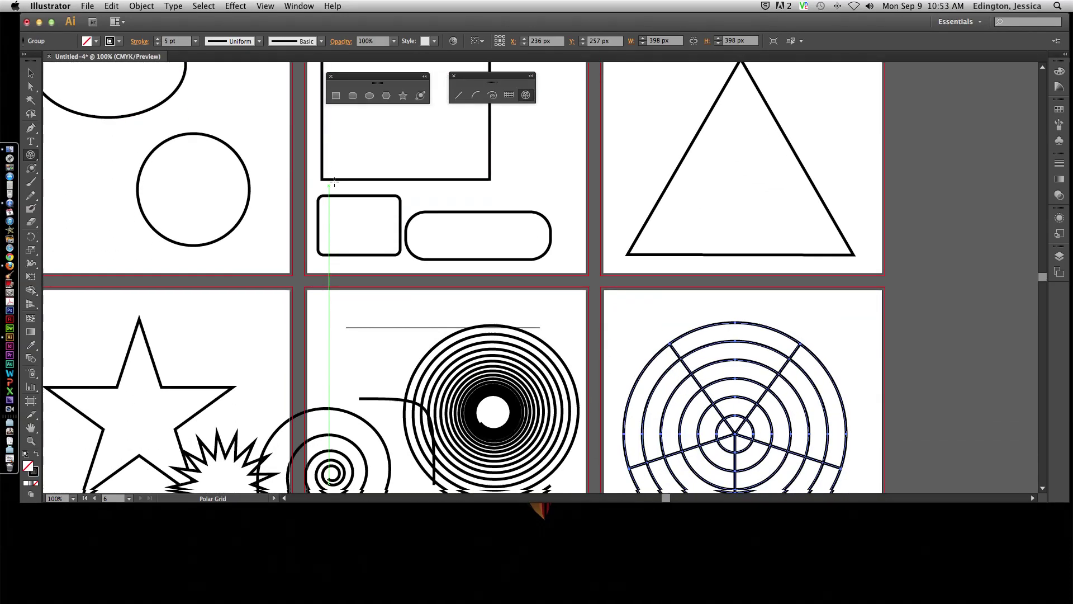
scroll(335, 181, down, 3)
scroll(341, 180, left, 4)
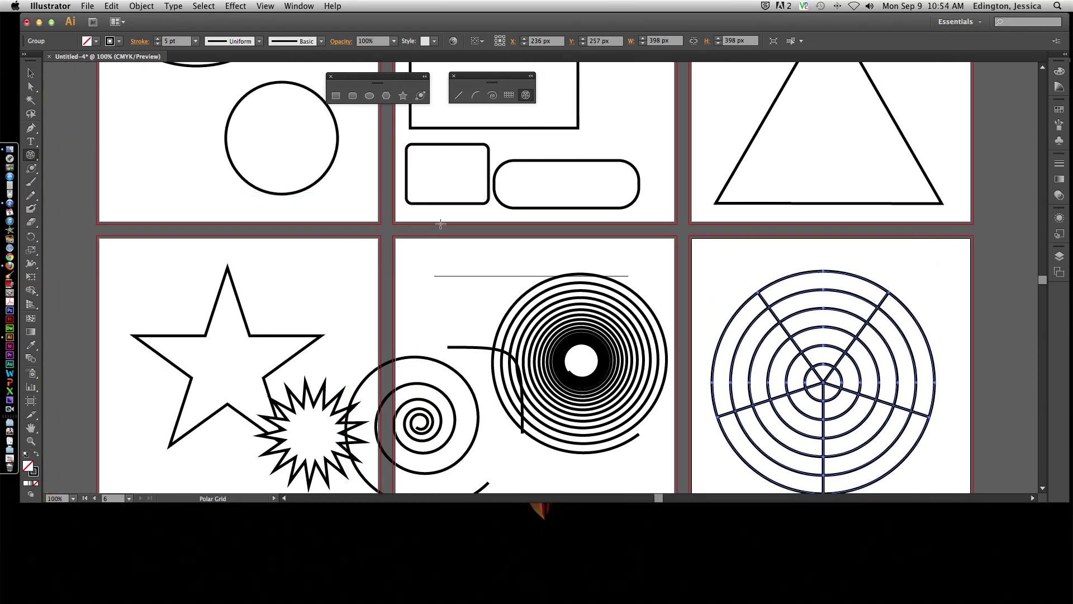